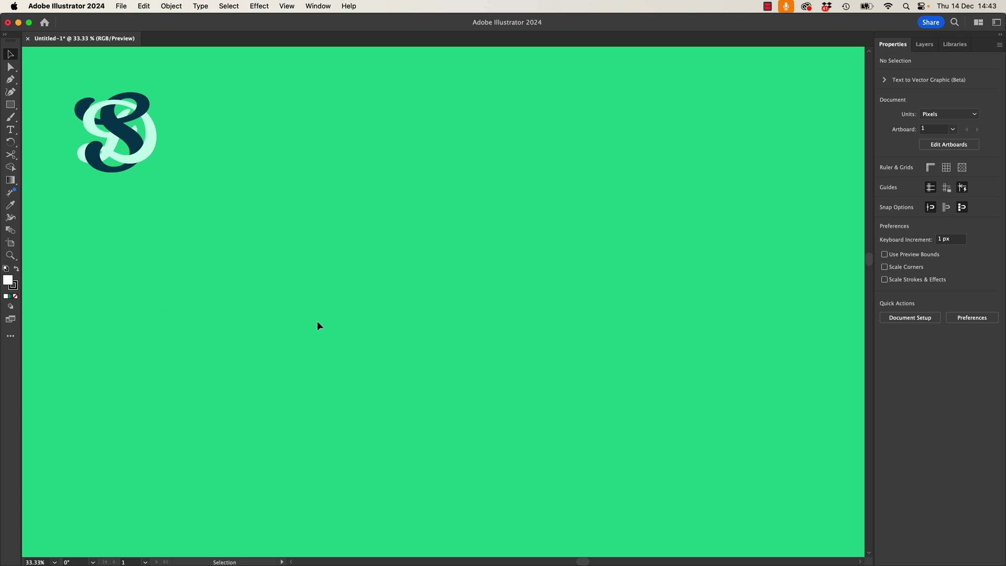
- Draw a 488 × 488 px white square from its centre and Alt-drag an identical copy to its right
{"action": "key", "text": "m"}
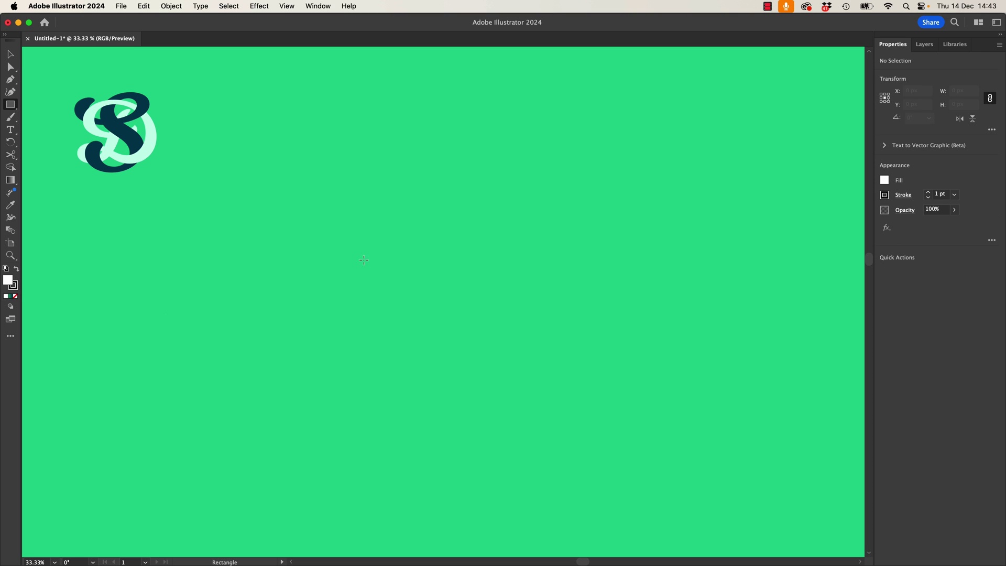
{"action": "left_click_drag", "start_coordinate": [258, 175], "coordinate": [354, 271]}
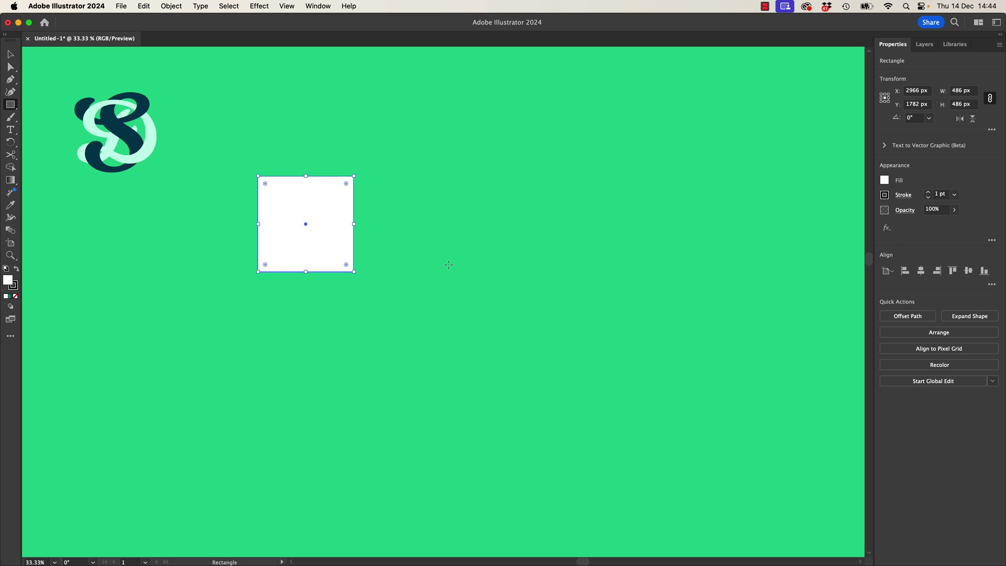
{"action": "key", "text": "z"}
{"action": "key", "text": "Delete"}
{"action": "key", "text": "m"}
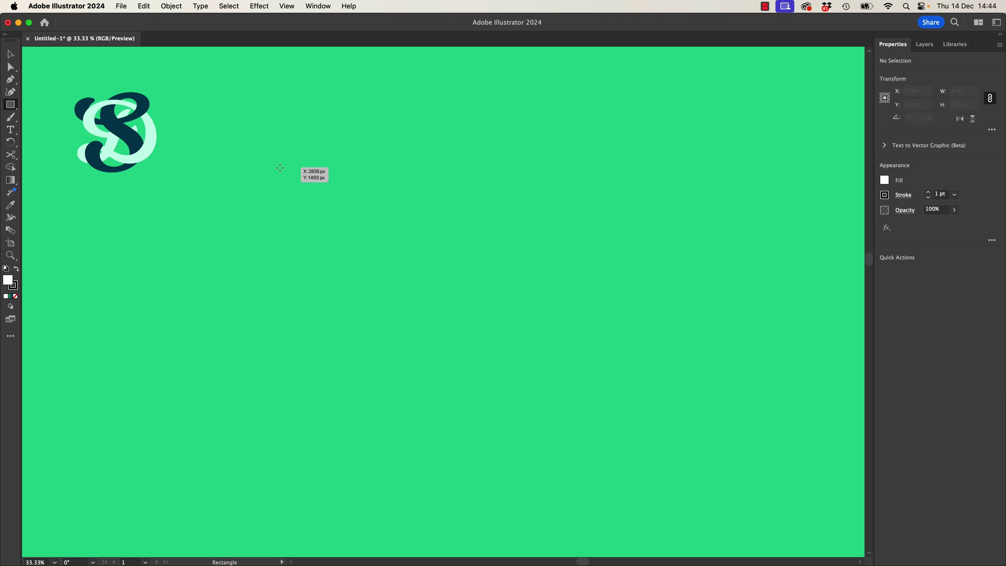
{"action": "left_click_drag", "start_coordinate": [307, 225], "coordinate": [347, 274]}
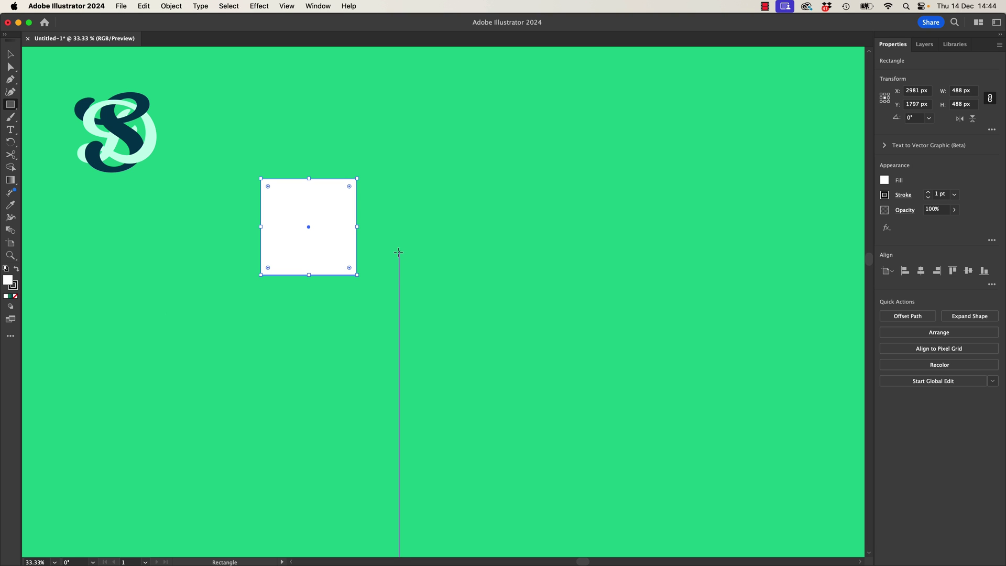
{"action": "key", "text": "v"}
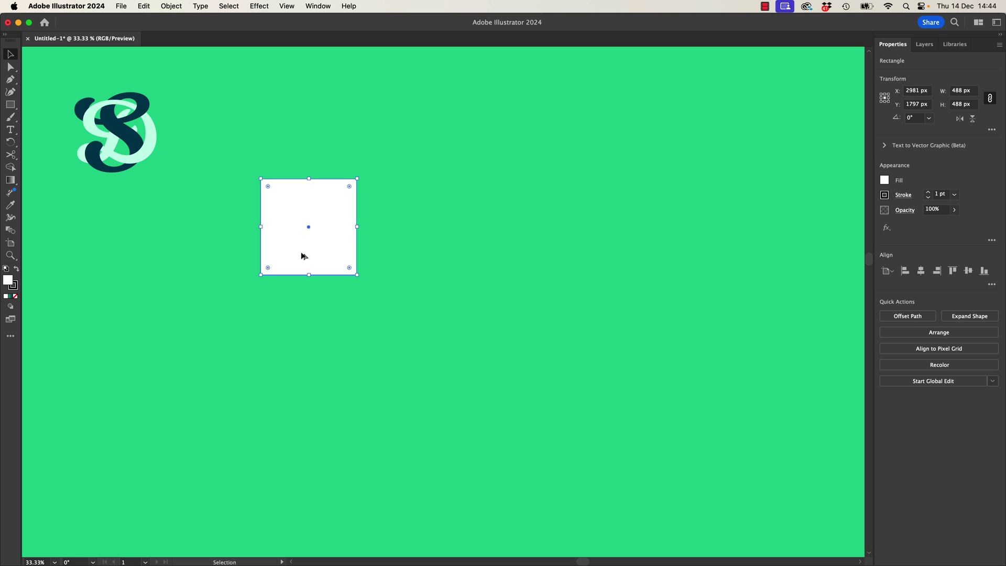
{"action": "left_click_drag", "start_coordinate": [292, 252], "coordinate": [412, 257]}
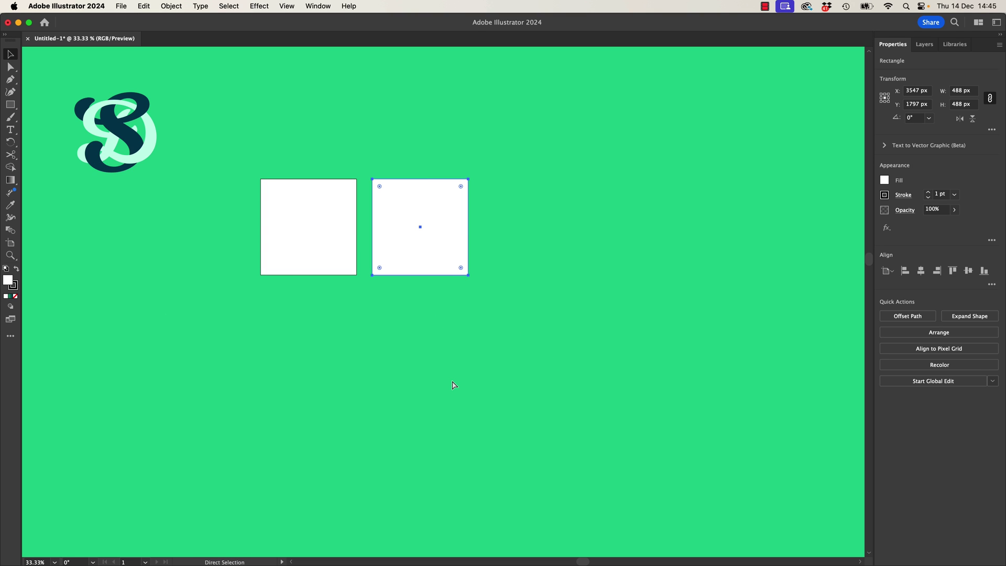
- Repeat the duplicate to make five evenly spaced squares, then undo a trial second row
{"action": "key", "text": "super+d"}
{"action": "key", "text": "super+d"}
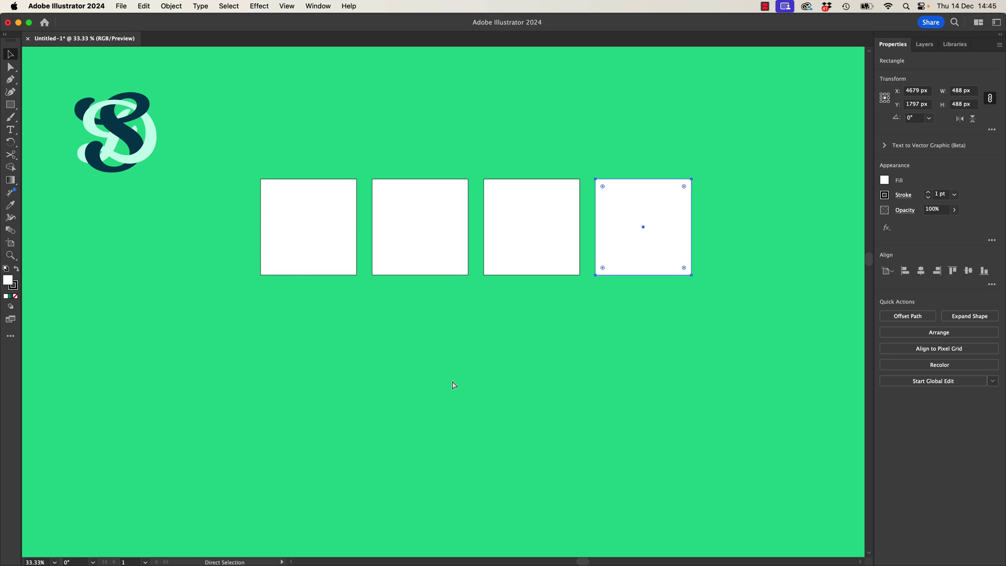
{"action": "key", "text": "super+d"}
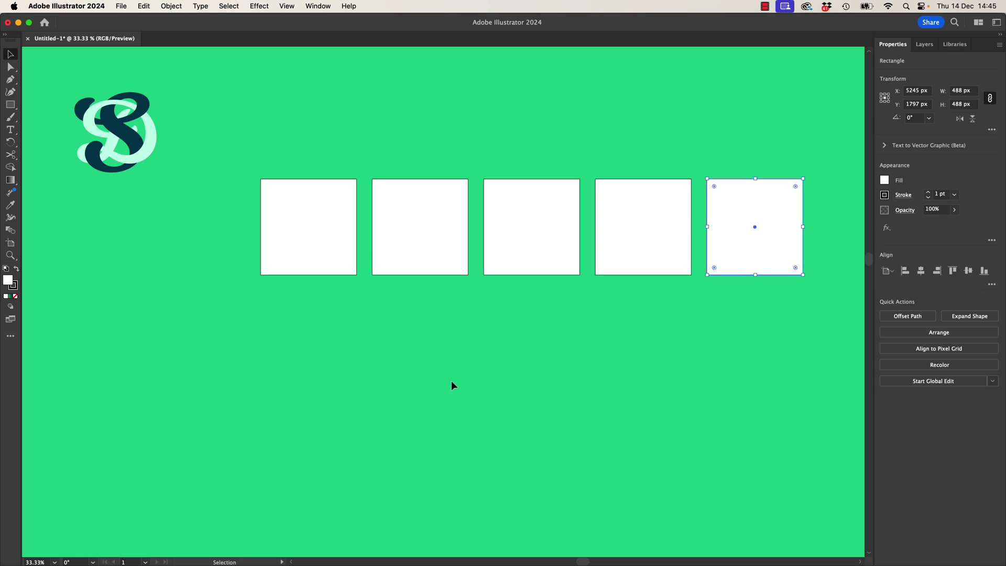
{"action": "left_click_drag", "start_coordinate": [304, 146], "coordinate": [744, 259]}
{"action": "left_click_drag", "start_coordinate": [744, 259], "coordinate": [750, 381]}
{"action": "key", "text": "a"}
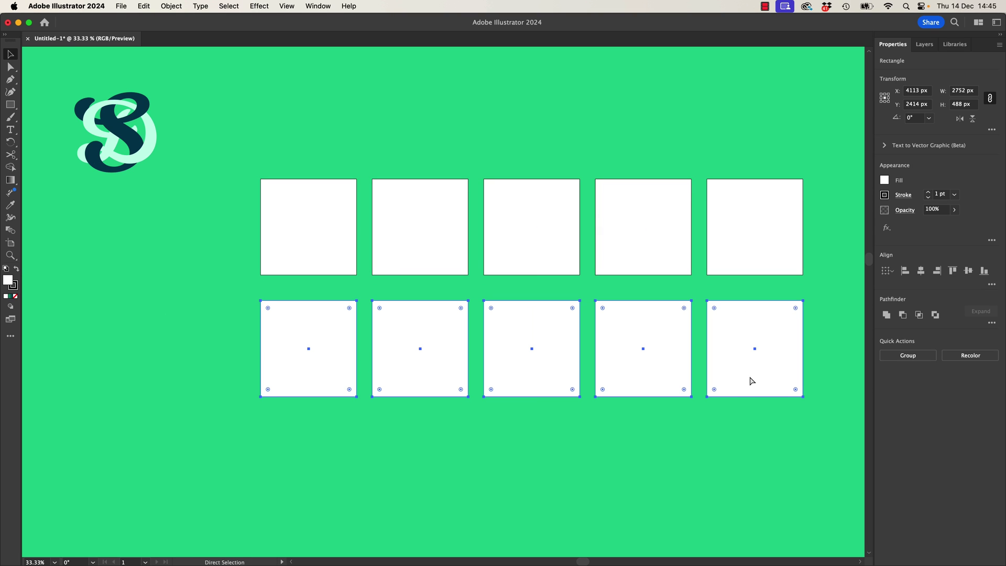
{"action": "key", "text": "super+d"}
{"action": "key", "text": "super+d"}
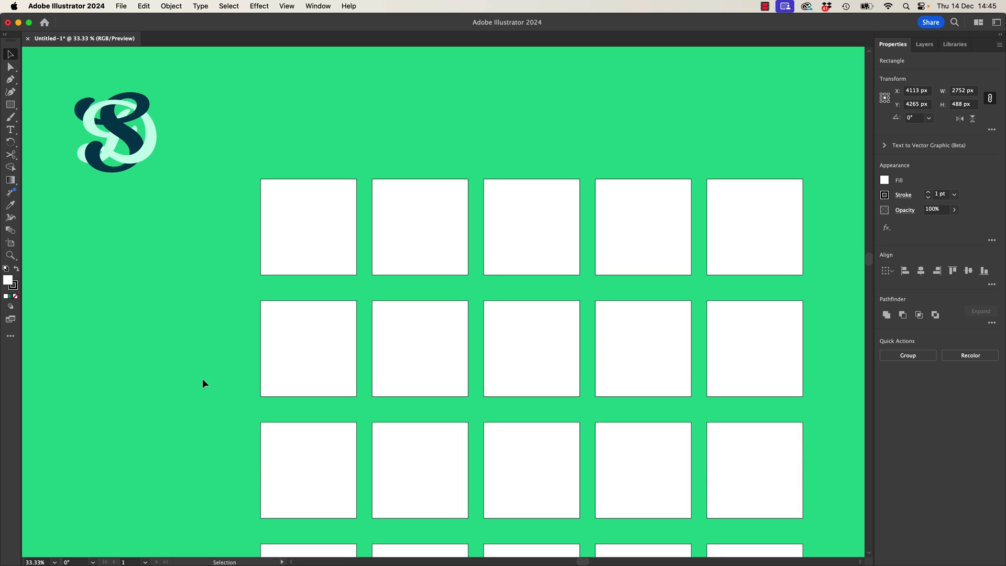
{"action": "key", "text": "super+z"}
{"action": "key", "text": "super+z"}
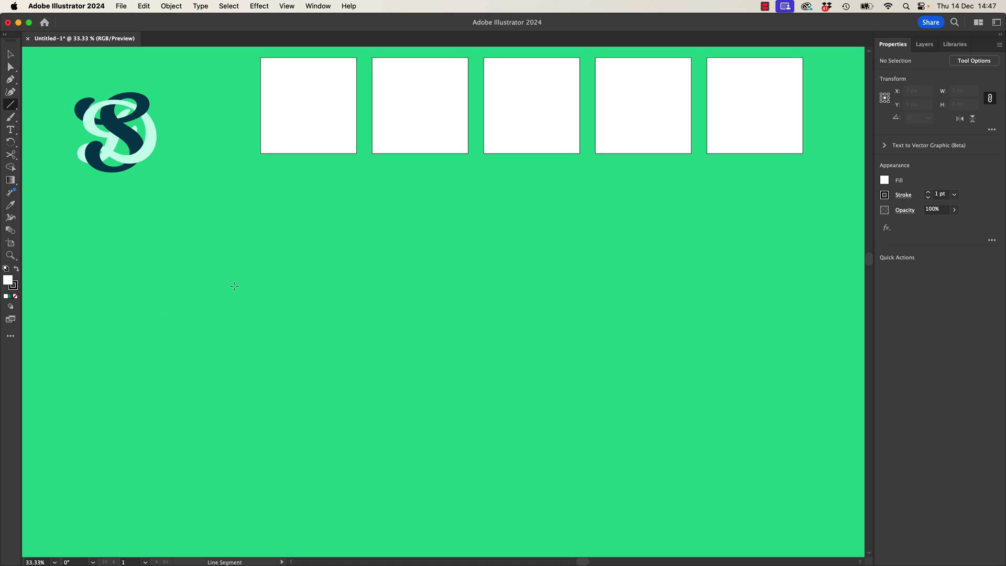
- Draw a 20 pt vertical line below the squares and place a copy far to its right
{"action": "left_click_drag", "start_coordinate": [238, 220], "coordinate": [238, 423]}
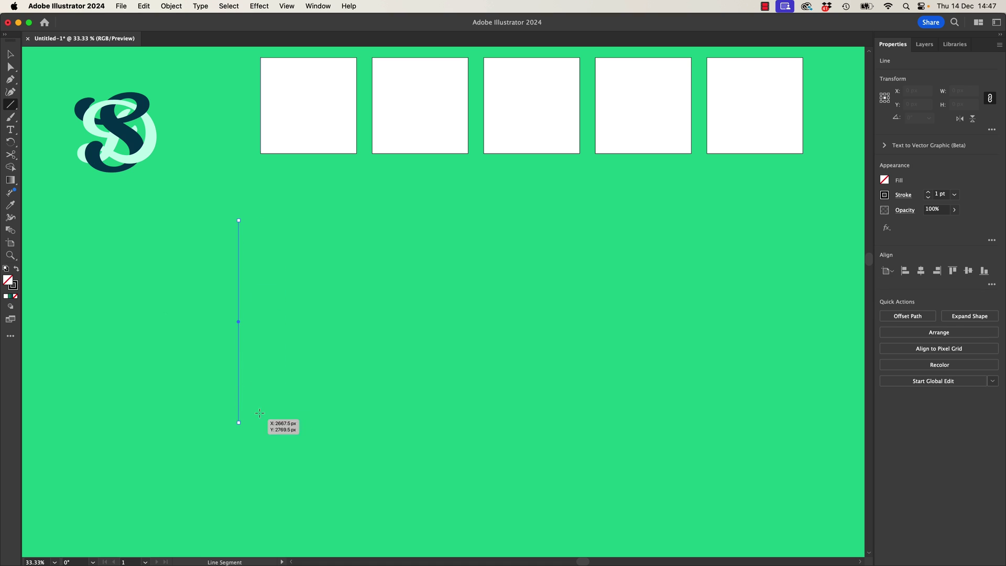
{"action": "left_click", "coordinate": [928, 192]}
{"action": "left_click", "coordinate": [928, 192]}
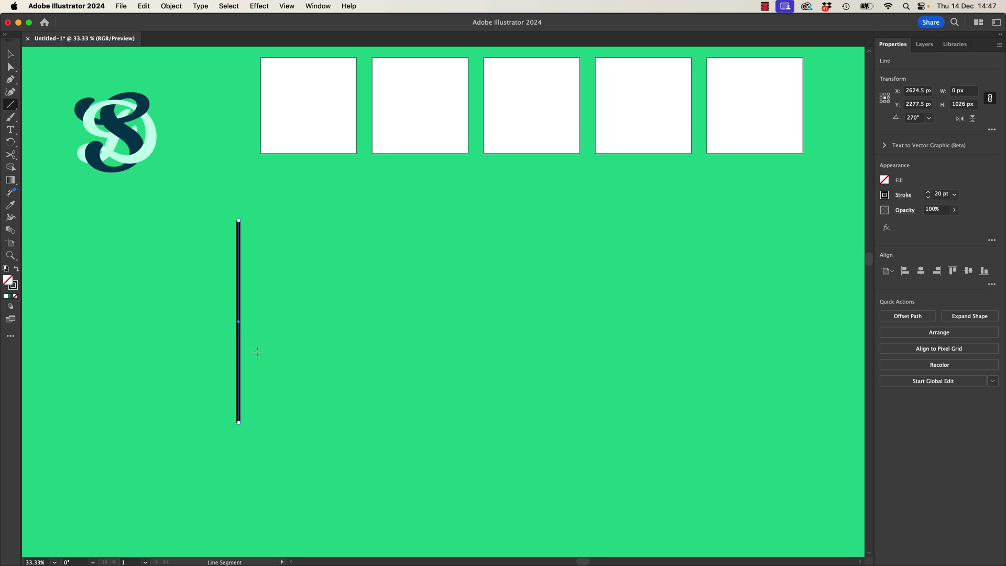
{"action": "key", "text": "v"}
{"action": "left_click_drag", "start_coordinate": [241, 310], "coordinate": [280, 317]}
{"action": "key", "text": "super+d"}
{"action": "key", "text": "super+d"}
{"action": "key", "text": "super+d"}
{"action": "key", "text": "super+d"}
{"action": "key", "text": "super+d"}
{"action": "key", "text": "super+z"}
{"action": "key", "text": "super+z"}
{"action": "key", "text": "super+z"}
{"action": "key", "text": "super+z"}
{"action": "key", "text": "super+z"}
{"action": "key", "text": "super+z"}
{"action": "left_click_drag", "start_coordinate": [240, 290], "coordinate": [702, 293]}
- Blend the two lines with Specified Steps set to 15
{"action": "left_click_drag", "start_coordinate": [190, 245], "coordinate": [705, 429]}
{"action": "left_click", "coordinate": [185, 6]}
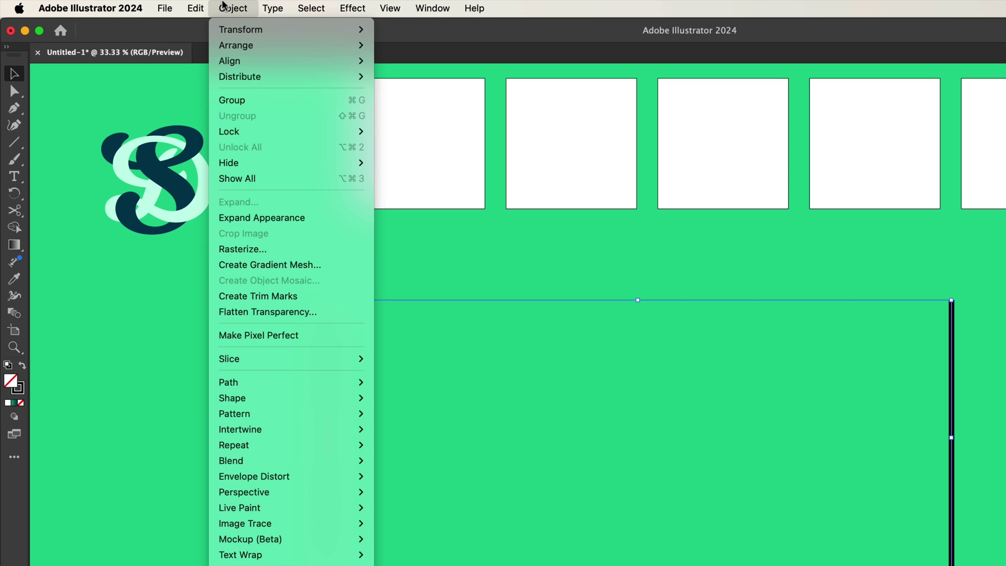
{"action": "mouse_move", "coordinate": [223, 373]}
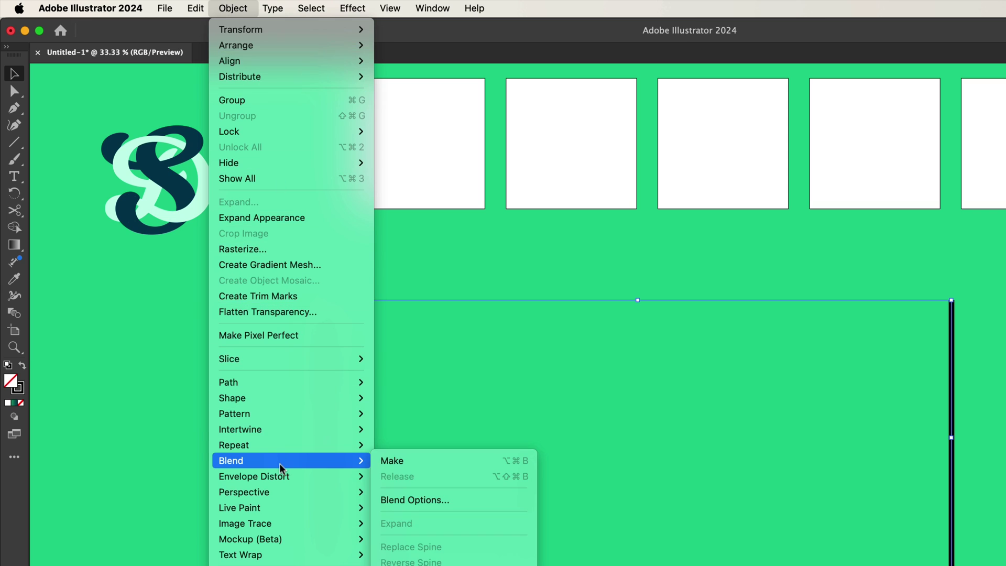
{"action": "left_click", "coordinate": [398, 462]}
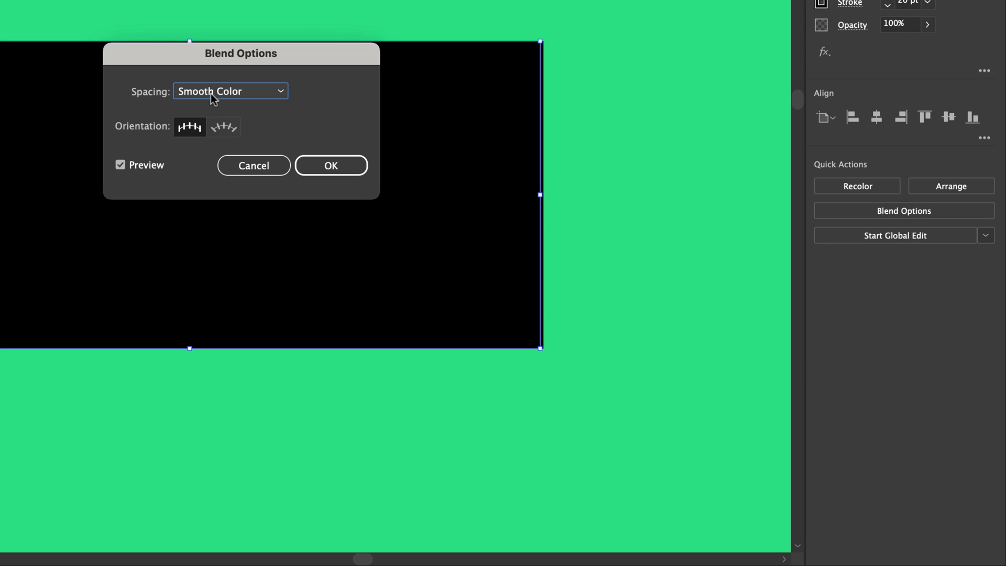
{"action": "left_click", "coordinate": [212, 93]}
{"action": "left_click", "coordinate": [210, 125]}
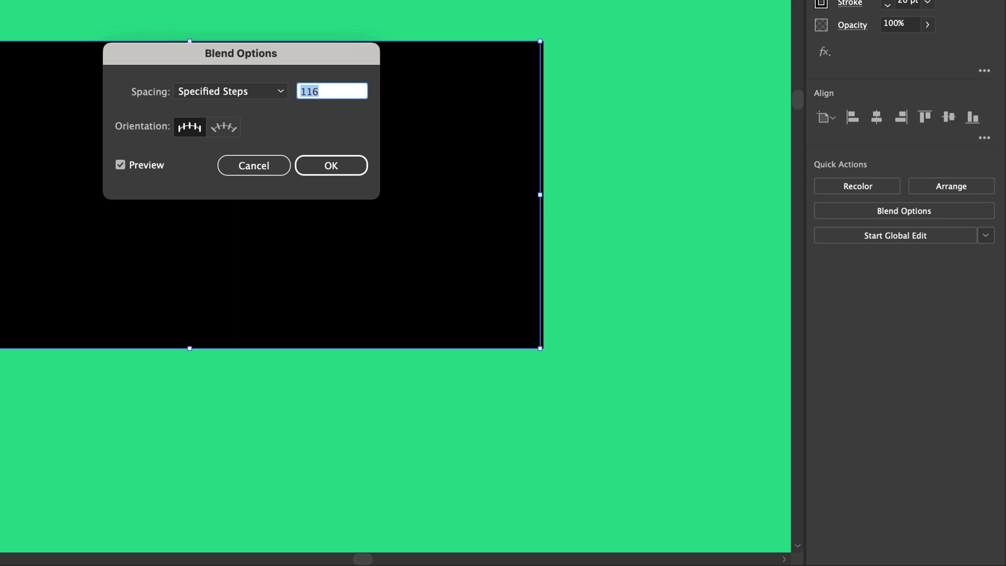
{"action": "key", "text": "Tab"}
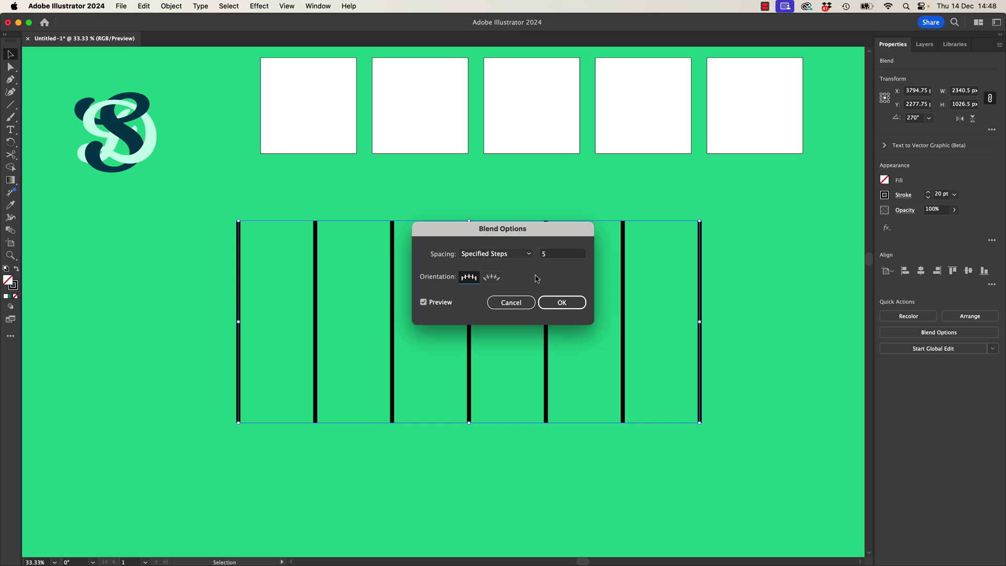
{"action": "left_click", "coordinate": [559, 254]}
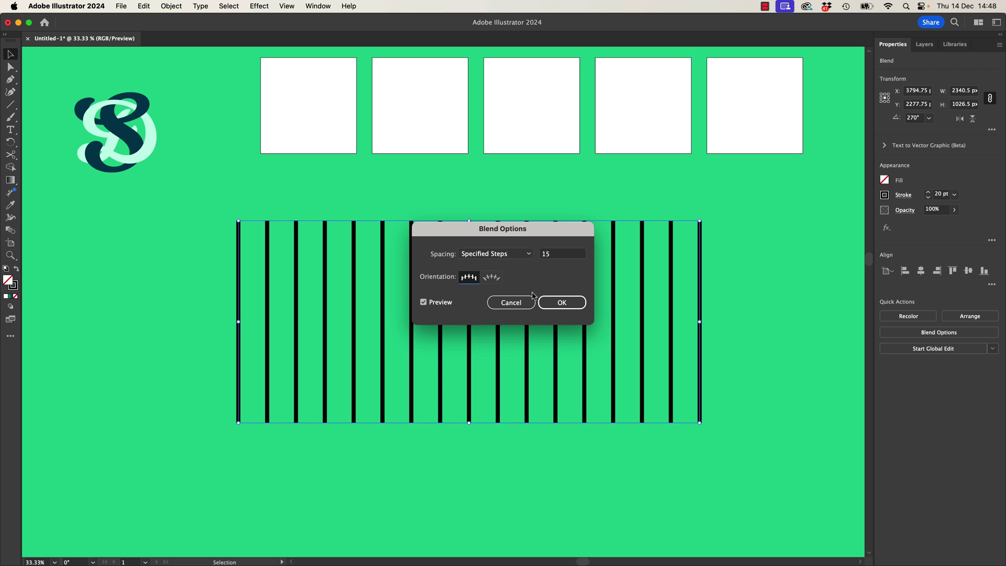
{"action": "left_click", "coordinate": [560, 304]}
{"action": "left_click", "coordinate": [738, 325]}
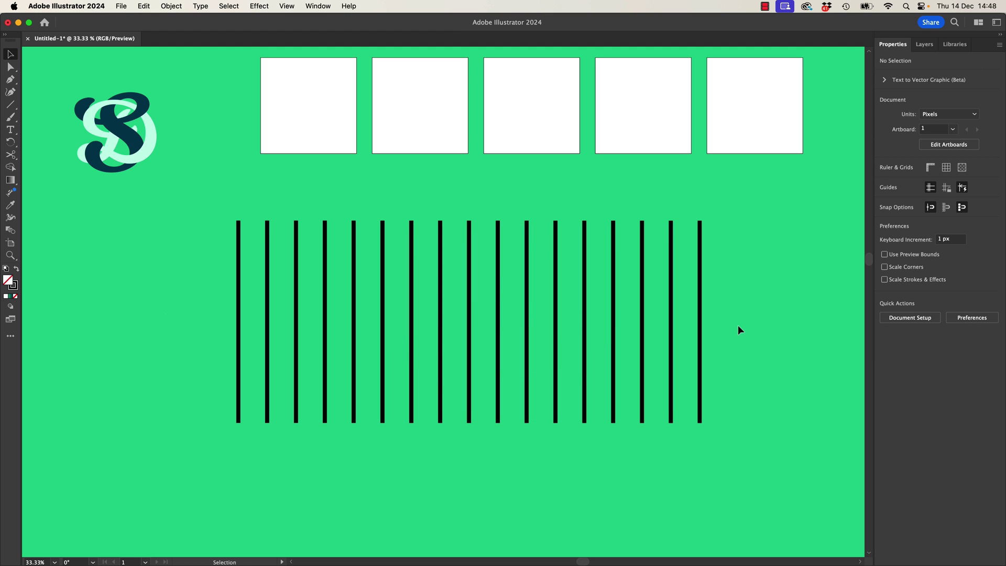
- Drag the 17-line blend down to the artboard's bottom edge and deselect it
{"action": "key", "text": "a"}
{"action": "left_click", "coordinate": [701, 325]}
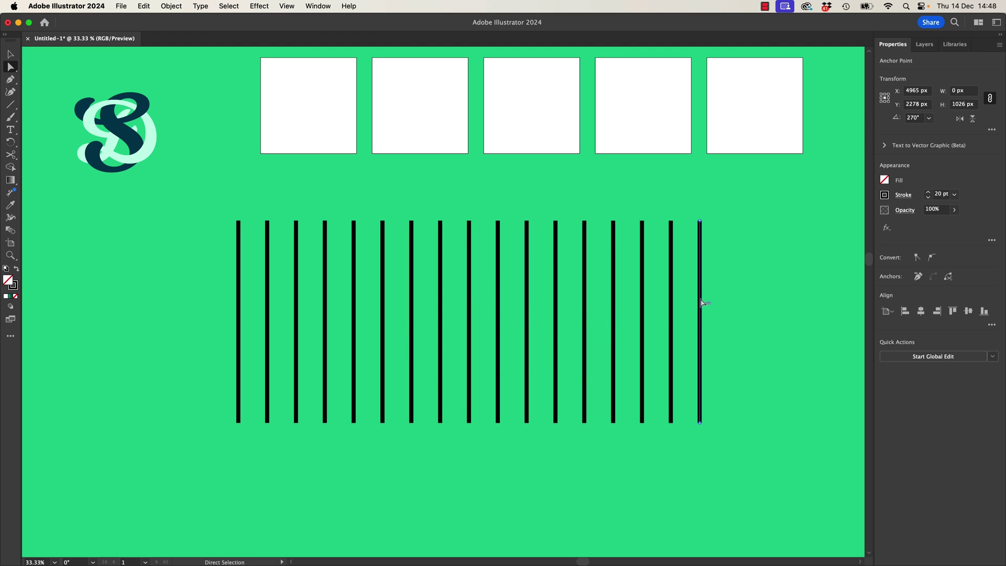
{"action": "left_click_drag", "start_coordinate": [702, 291], "coordinate": [705, 398]}
{"action": "left_click", "coordinate": [744, 387]}
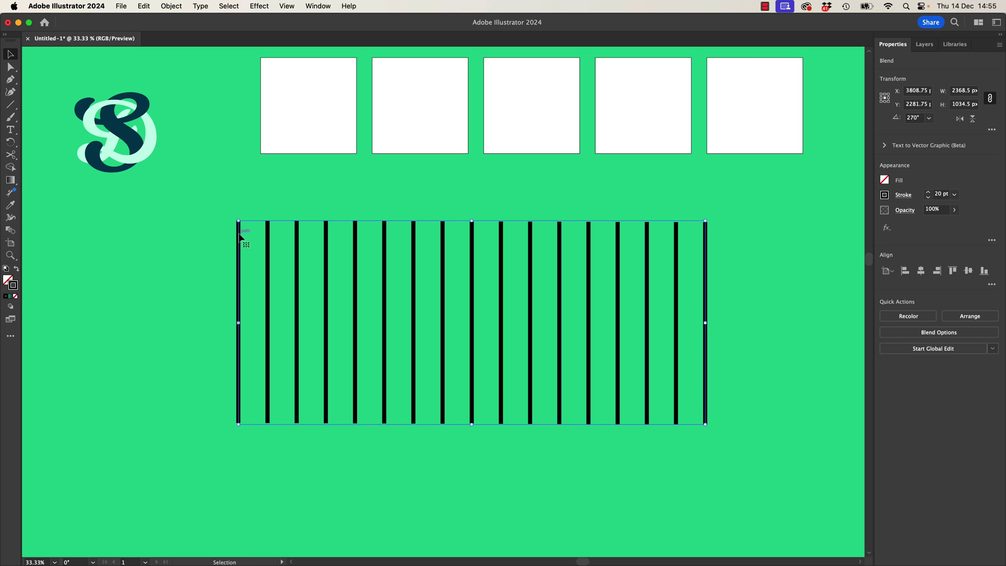
{"action": "left_click_drag", "start_coordinate": [240, 237], "coordinate": [281, 527]}
{"action": "left_click", "coordinate": [261, 402]}
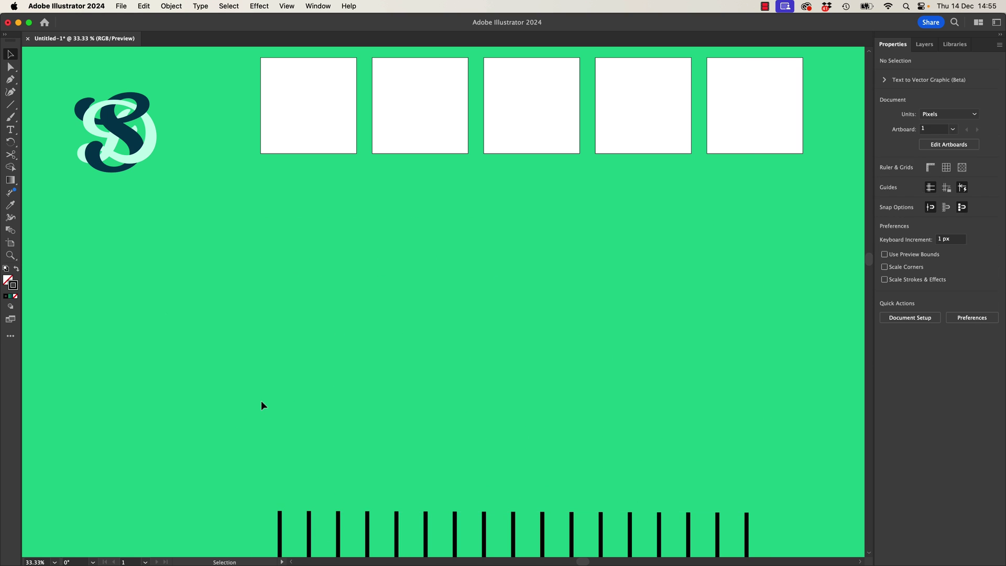
{"action": "left_click", "coordinate": [10, 94]}
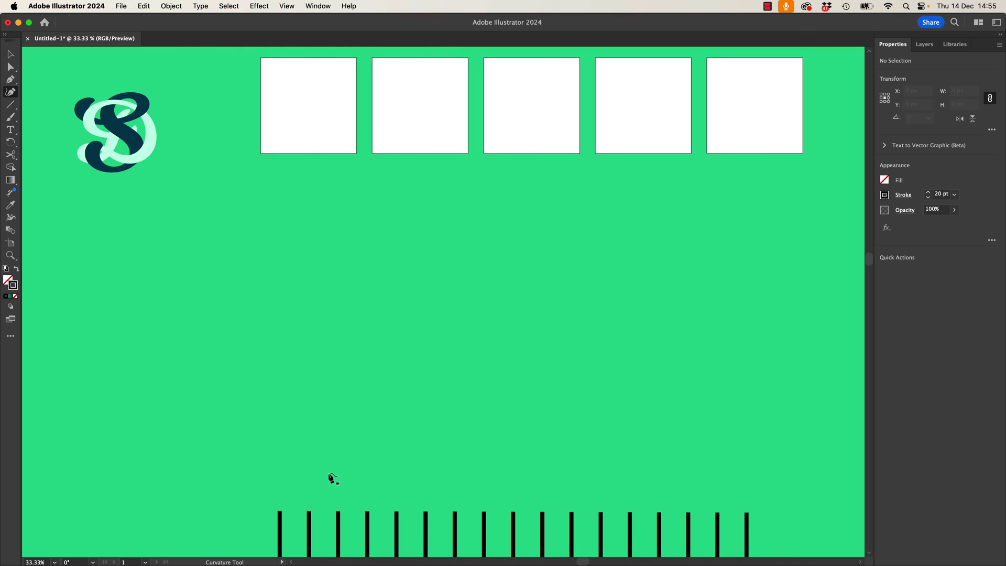
- Draw the curved arcs with the Curvature tool, closing the second at its top anchor
{"action": "left_click", "coordinate": [329, 472]}
{"action": "left_click", "coordinate": [278, 361]}
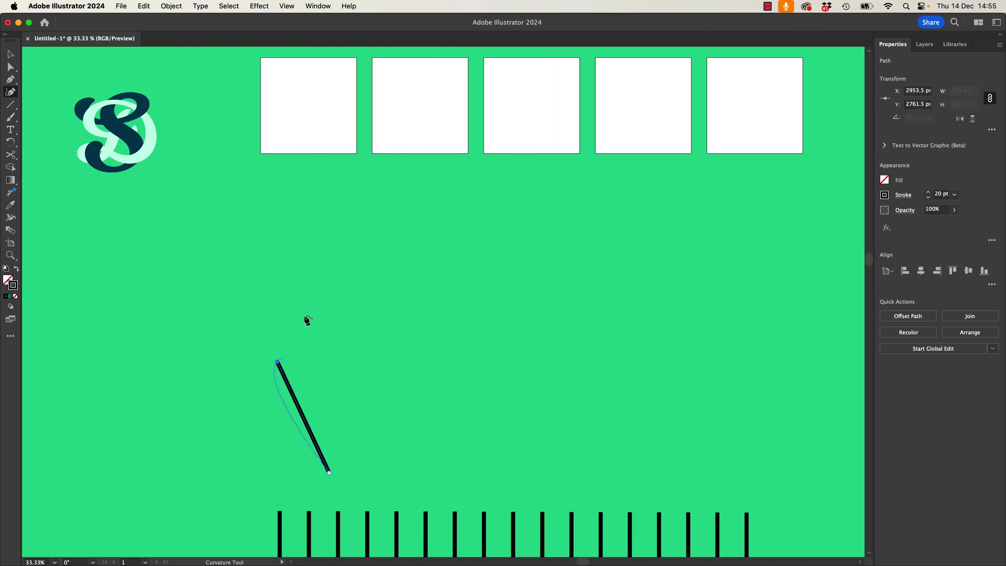
{"action": "left_click", "coordinate": [343, 200]}
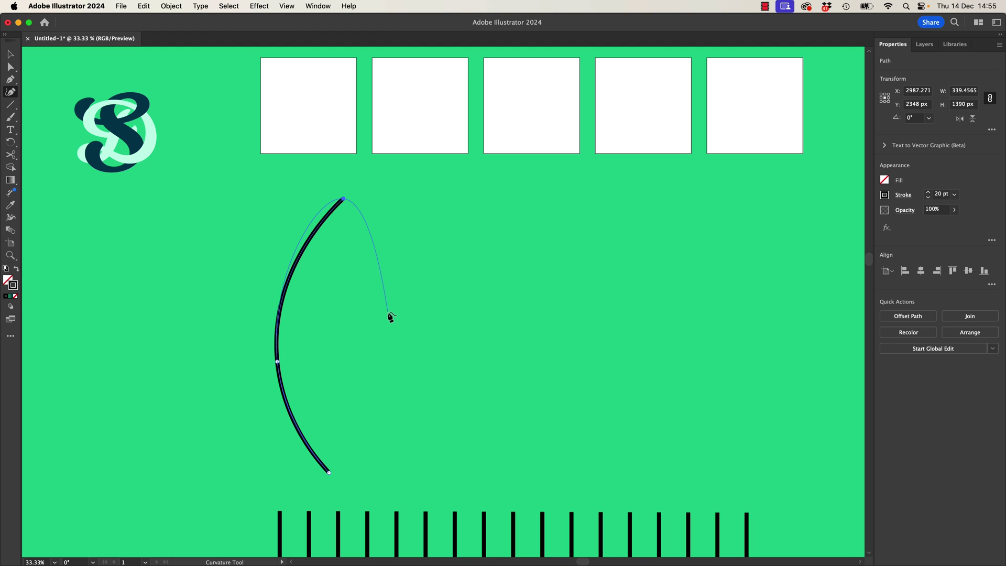
{"action": "key", "text": "Escape"}
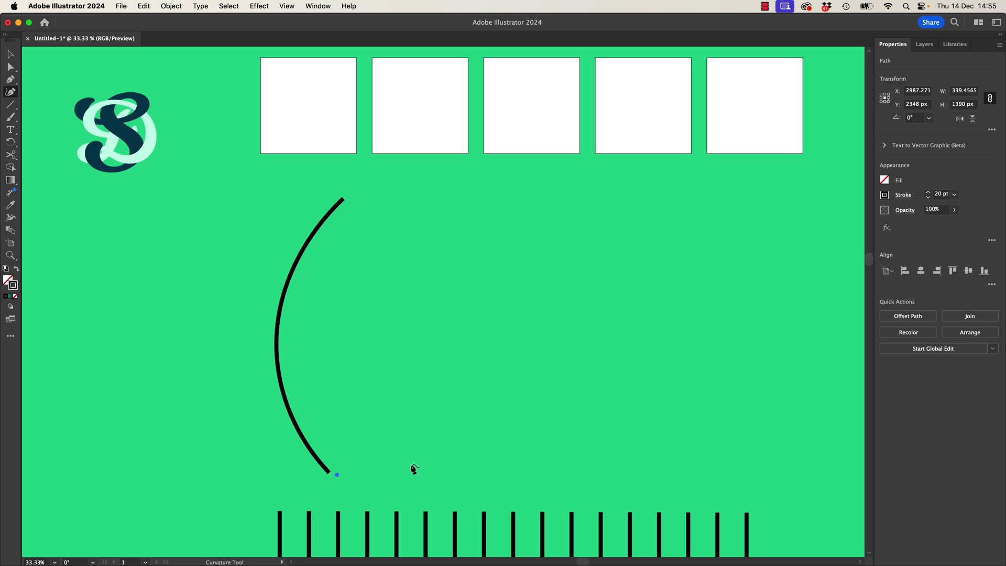
{"action": "left_click", "coordinate": [506, 349]}
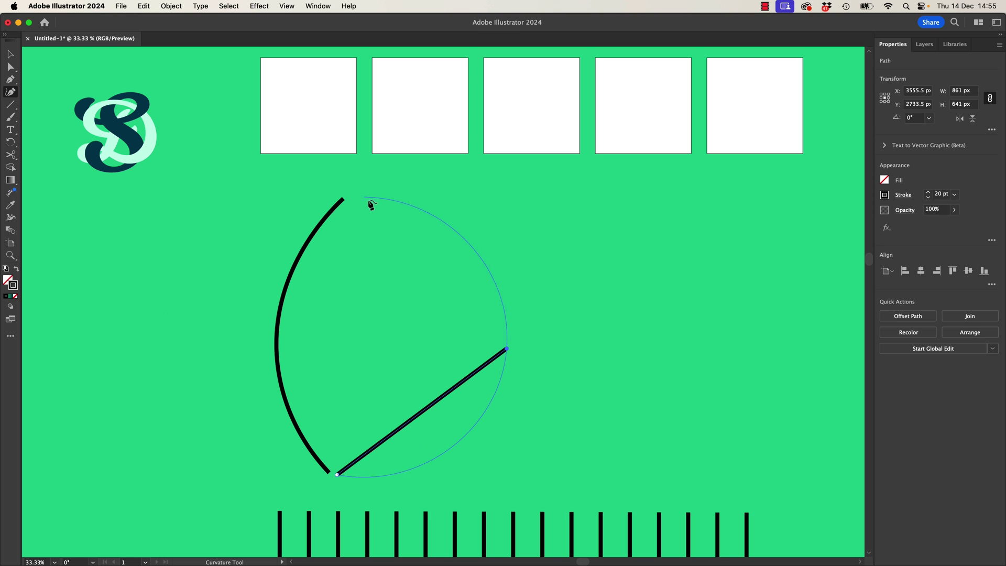
{"action": "left_click", "coordinate": [370, 200]}
- Give both arcs a white 6 pt stroke
{"action": "key", "text": "v"}
{"action": "key", "text": "super+a"}
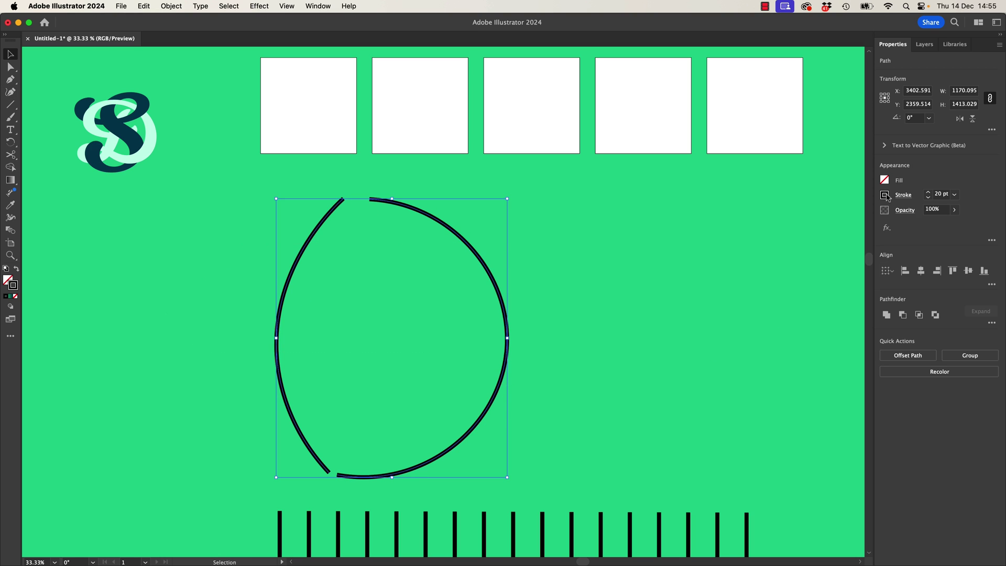
{"action": "left_click", "coordinate": [884, 195]}
{"action": "left_click", "coordinate": [776, 288]}
{"action": "left_click", "coordinate": [438, 310]}
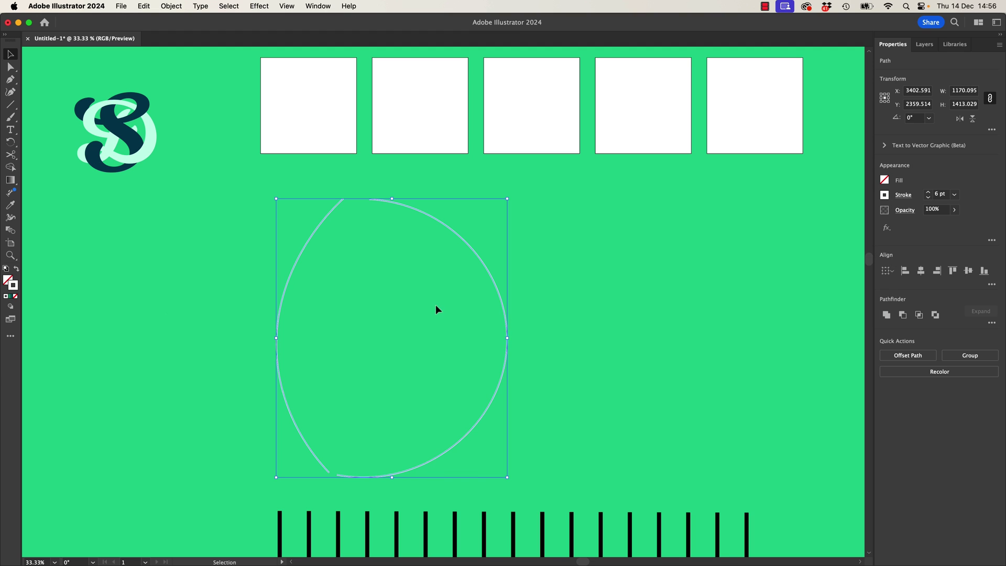
- Blend the two white arcs via Object > Blend with Specified Steps set to 5
{"action": "left_click", "coordinate": [172, 7]}
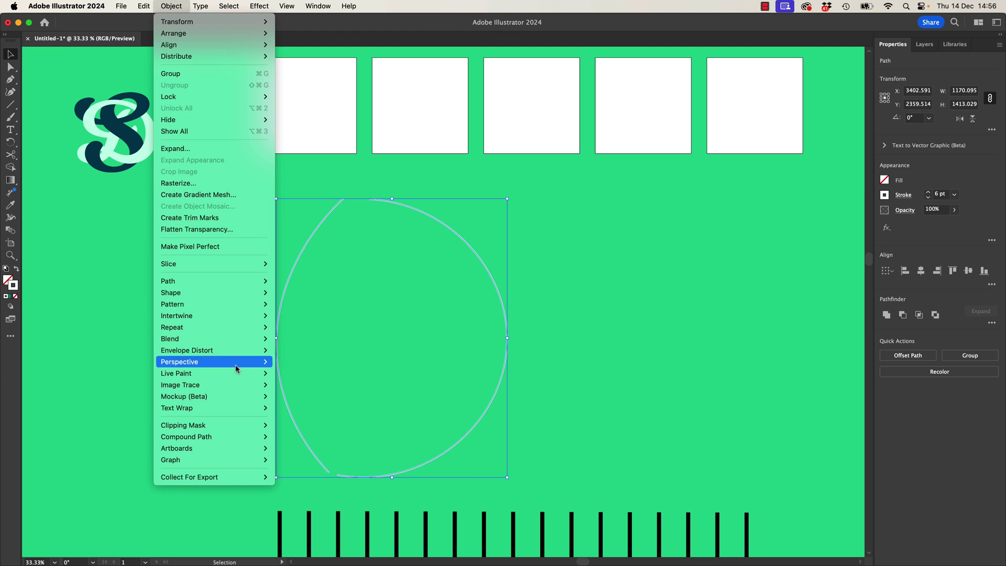
{"action": "mouse_move", "coordinate": [216, 341]}
{"action": "left_click", "coordinate": [314, 338]}
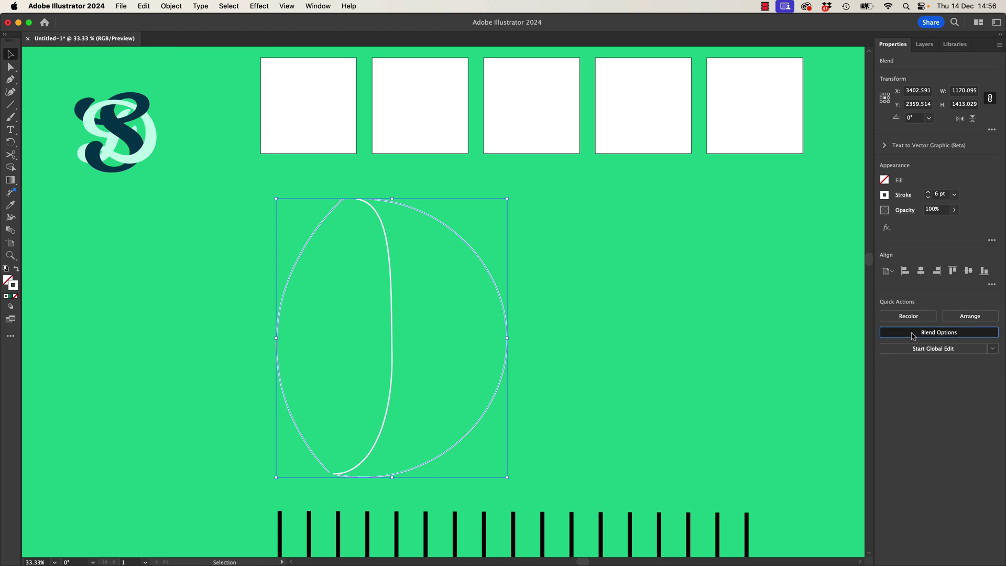
{"action": "left_click", "coordinate": [939, 332]}
{"action": "left_click", "coordinate": [509, 255]}
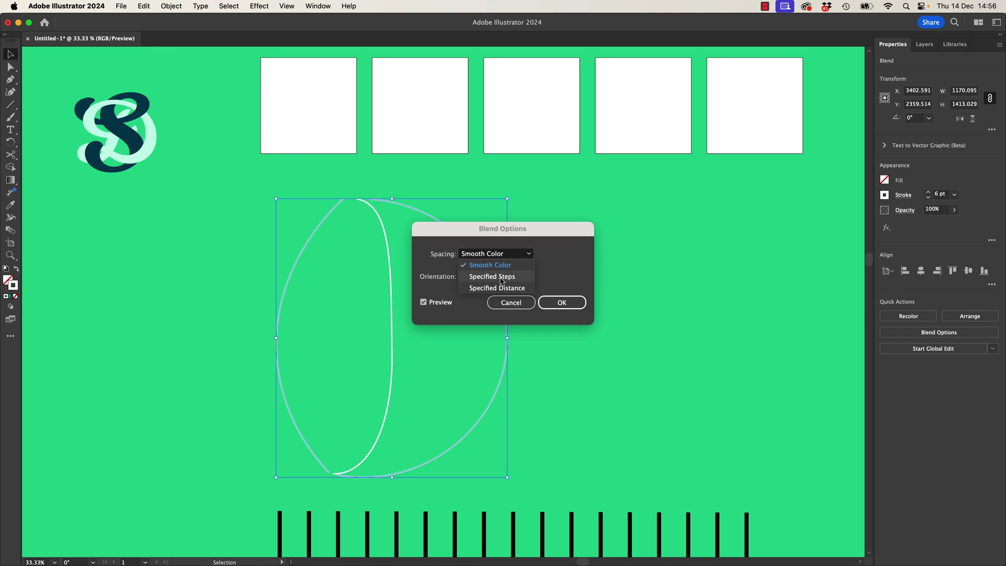
{"action": "left_click", "coordinate": [504, 277]}
{"action": "type", "text": "5"}
{"action": "key", "text": "Tab"}
{"action": "left_click_drag", "start_coordinate": [547, 229], "coordinate": [723, 231]}
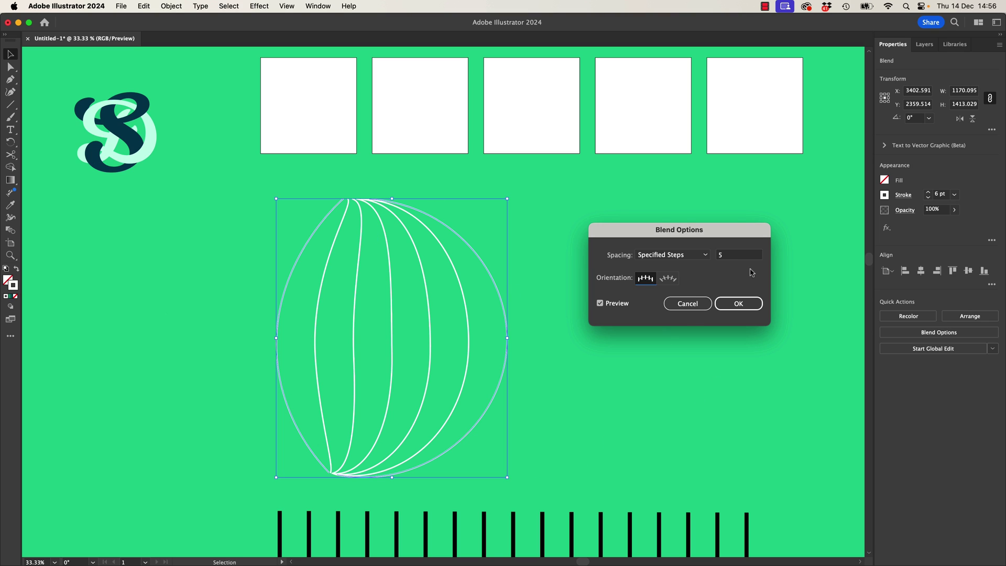
- Make the blended curves 20 pt strokes with the tapered ellipse width profile
{"action": "left_click", "coordinate": [739, 303]}
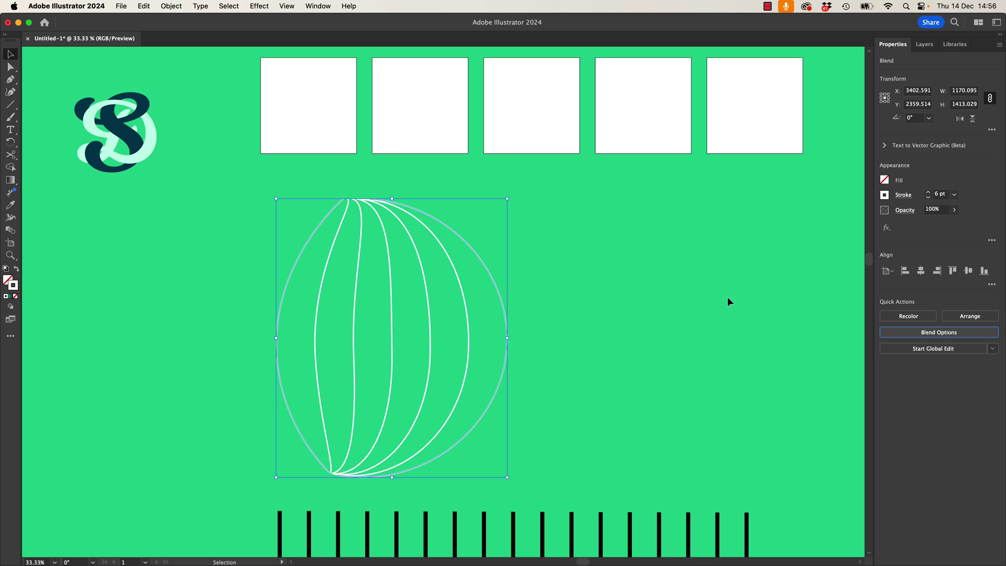
{"action": "left_click", "coordinate": [903, 195]}
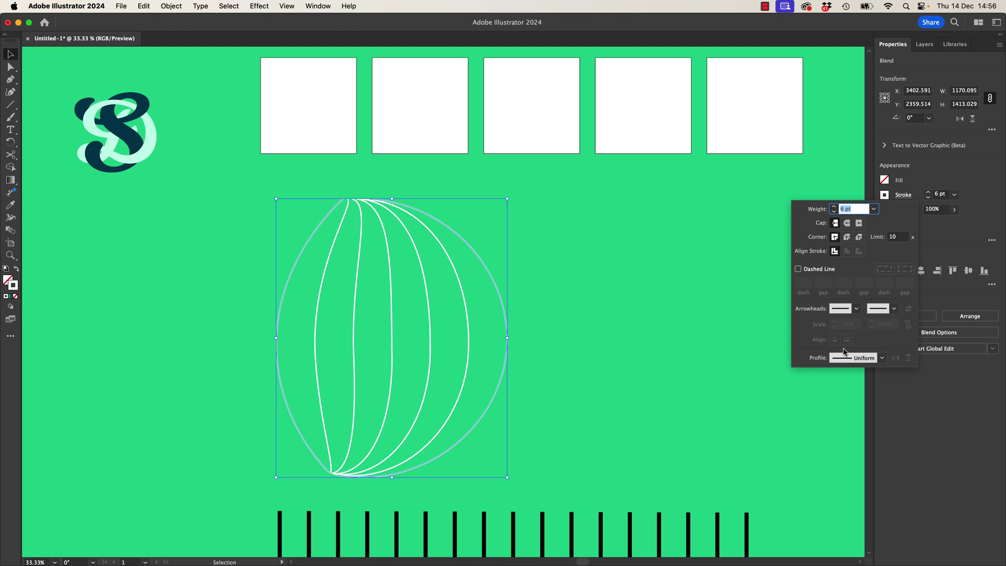
{"action": "left_click", "coordinate": [883, 358]}
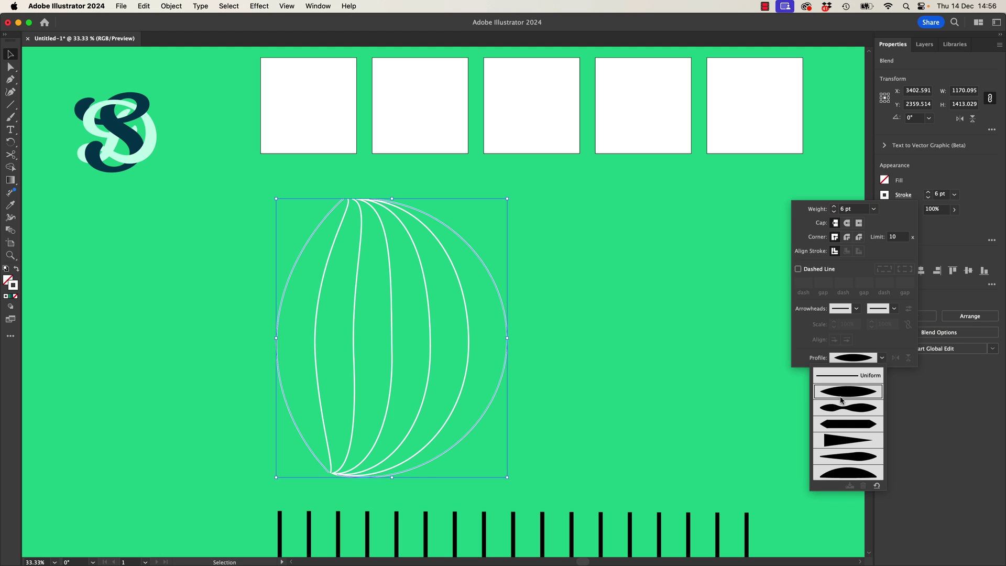
{"action": "left_click", "coordinate": [826, 392]}
{"action": "left_click", "coordinate": [929, 195]}
{"action": "left_click", "coordinate": [929, 194]}
{"action": "left_click", "coordinate": [635, 283]}
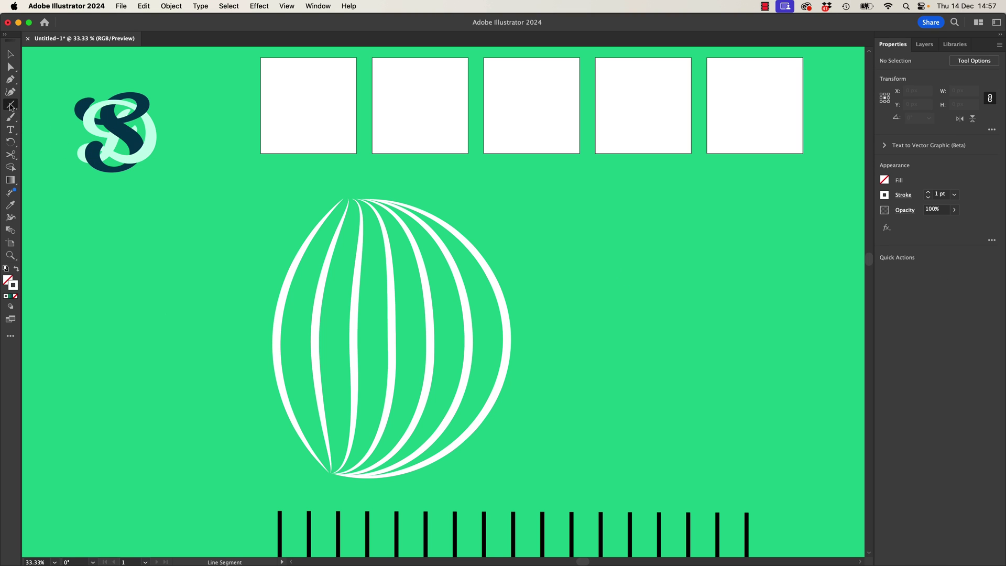
{"action": "left_click_drag", "start_coordinate": [56, 281], "coordinate": [246, 281]}
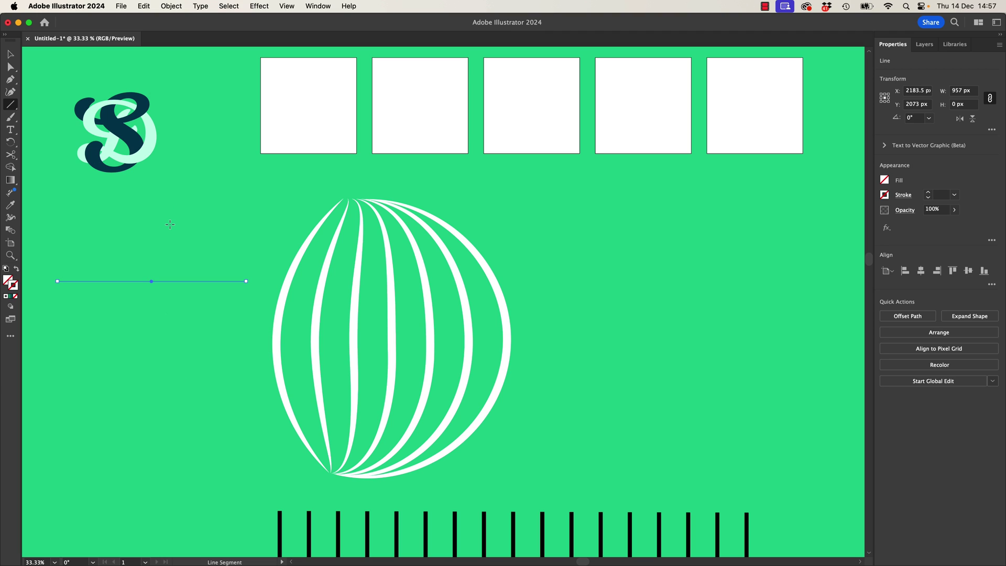
- Restore the straight 957 px horizontal line and reset it to default white fill and black stroke
{"action": "key", "text": "v"}
{"action": "key", "text": "BackSpace"}
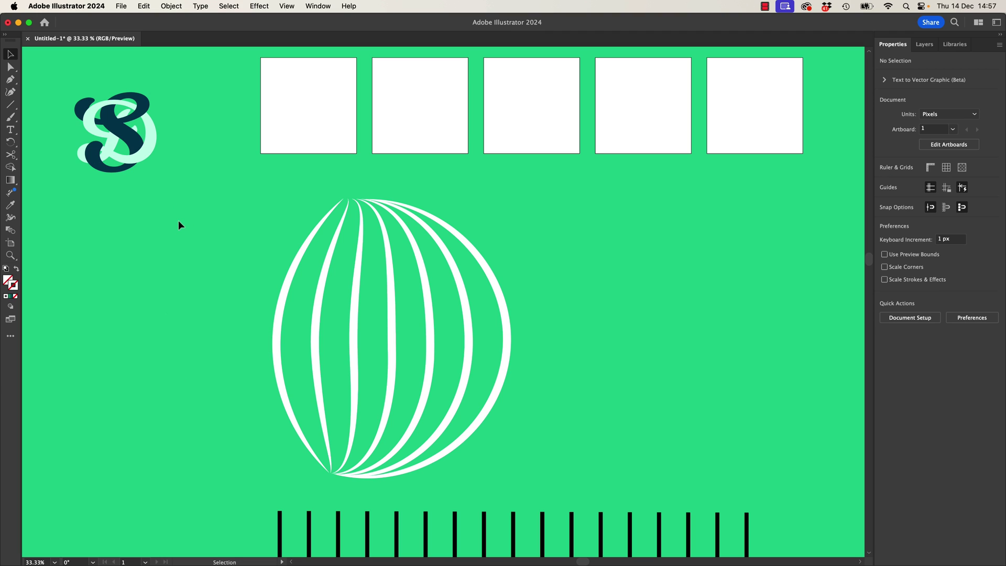
{"action": "left_click_drag", "start_coordinate": [131, 254], "coordinate": [168, 337]}
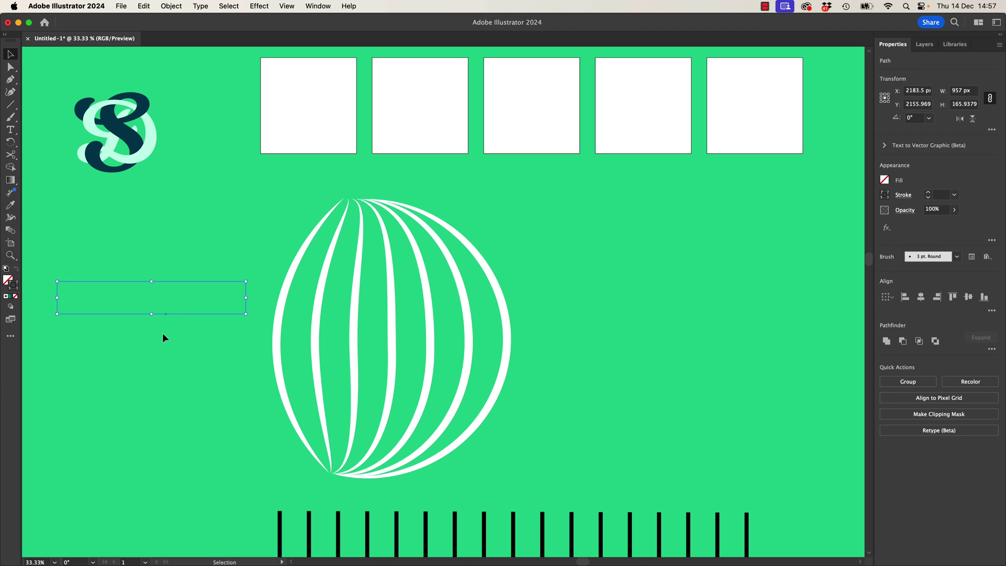
{"action": "key", "text": "super+z"}
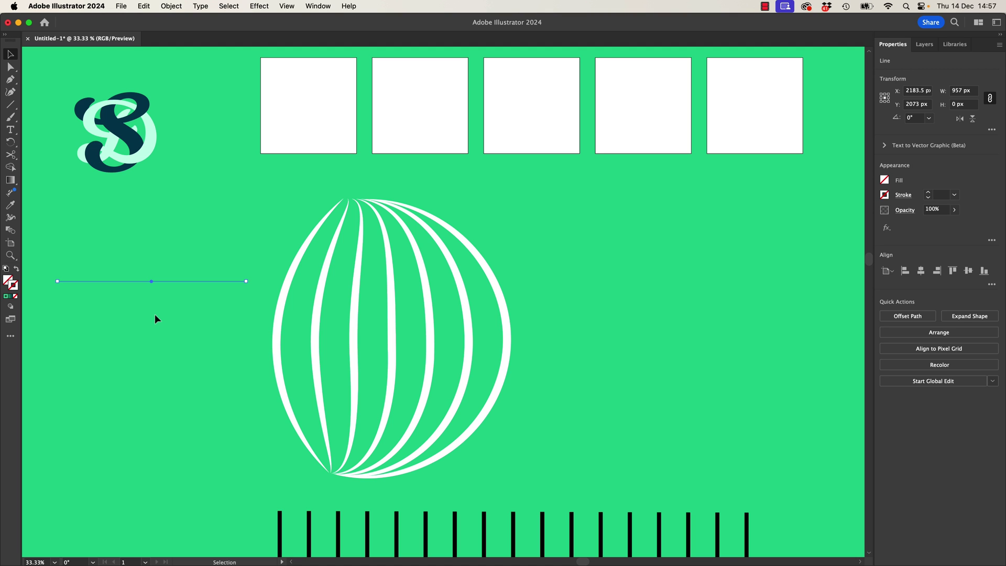
{"action": "key", "text": "d"}
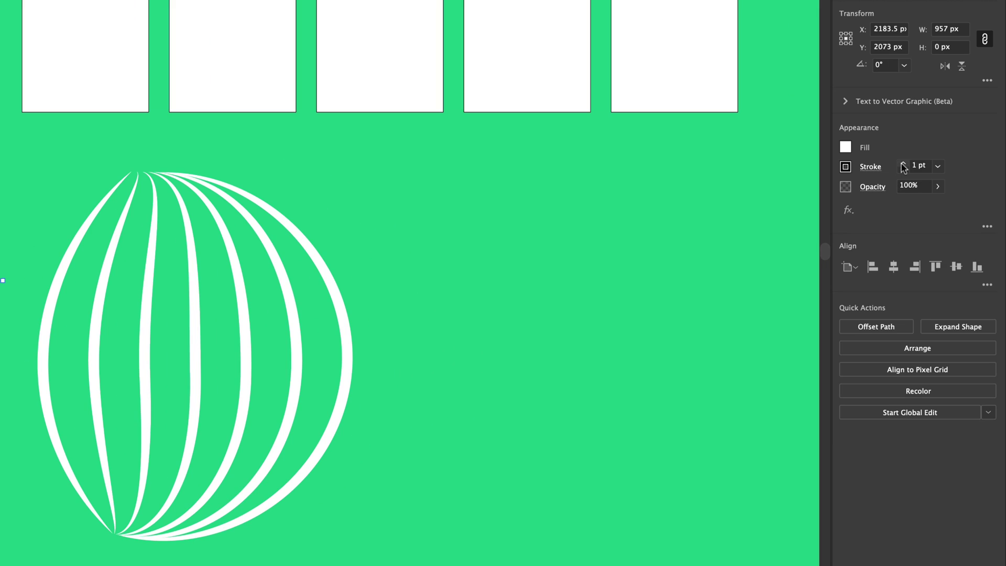
- Set the line's stroke to 20 pt and tune its fill to light purple 8C56F0 with HSB sliders
{"action": "left_click", "coordinate": [903, 166]}
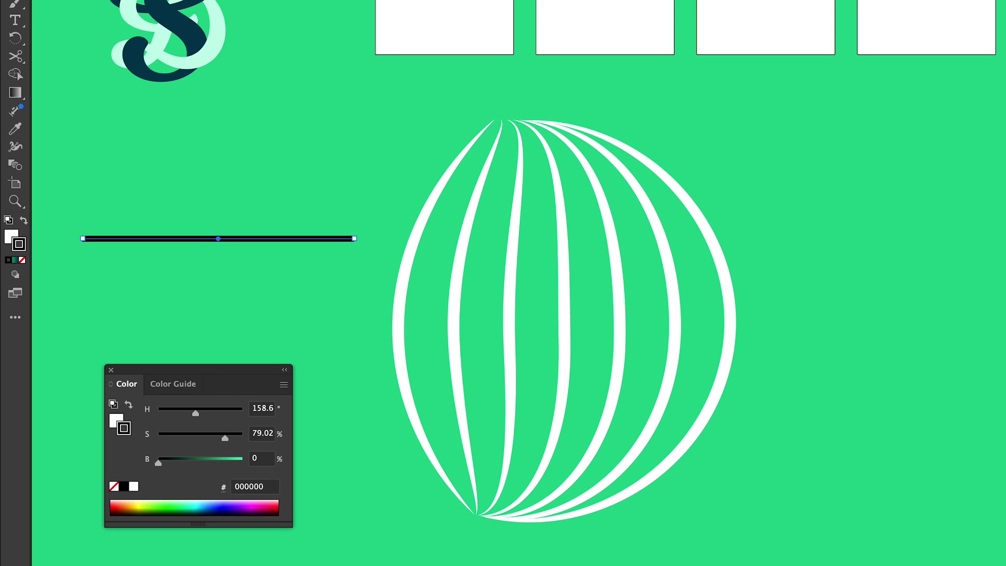
{"action": "left_click", "coordinate": [227, 509]}
{"action": "left_click_drag", "start_coordinate": [219, 463], "coordinate": [197, 462]}
{"action": "left_click_drag", "start_coordinate": [243, 438], "coordinate": [226, 415]}
{"action": "left_click", "coordinate": [284, 387]}
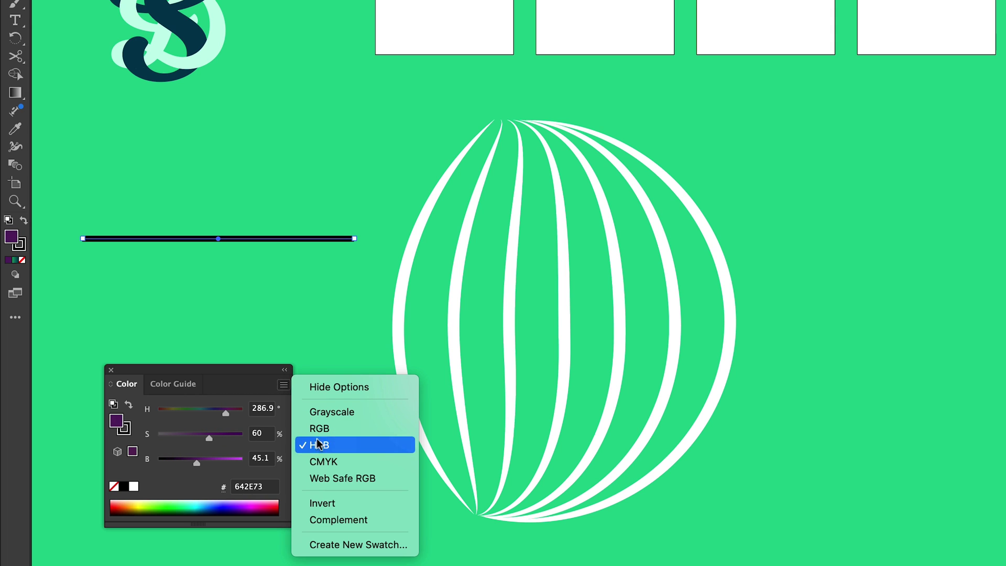
{"action": "left_click", "coordinate": [229, 372]}
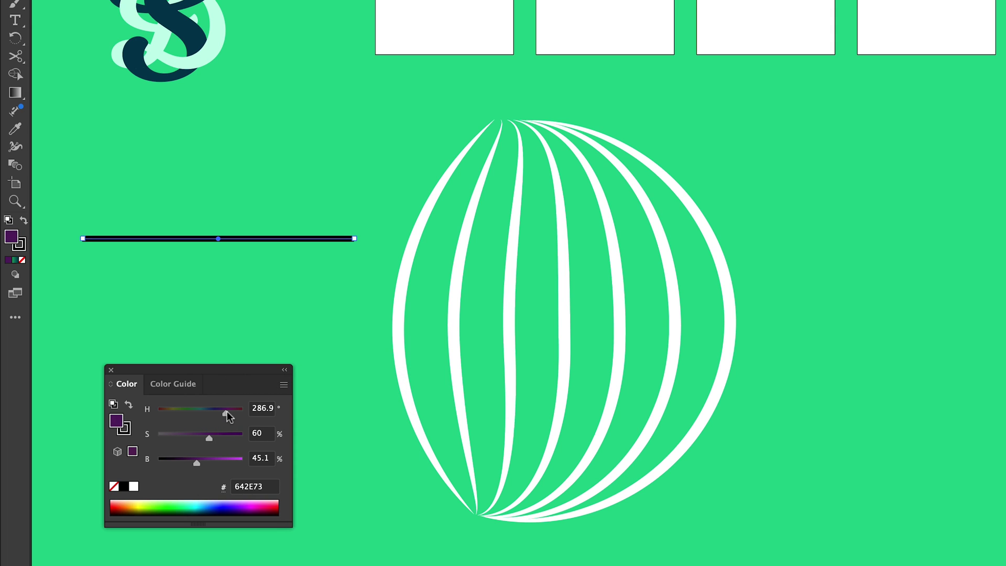
{"action": "mouse_move", "coordinate": [227, 411]}
{"action": "left_mouse_down"}
{"action": "mouse_move", "coordinate": [178, 416]}
{"action": "mouse_move", "coordinate": [229, 417]}
{"action": "mouse_move", "coordinate": [219, 416]}
{"action": "left_mouse_up"}
{"action": "mouse_move", "coordinate": [220, 469]}
{"action": "left_mouse_down"}
{"action": "mouse_move", "coordinate": [237, 463]}
{"action": "mouse_move", "coordinate": [213, 438]}
{"action": "left_mouse_up"}
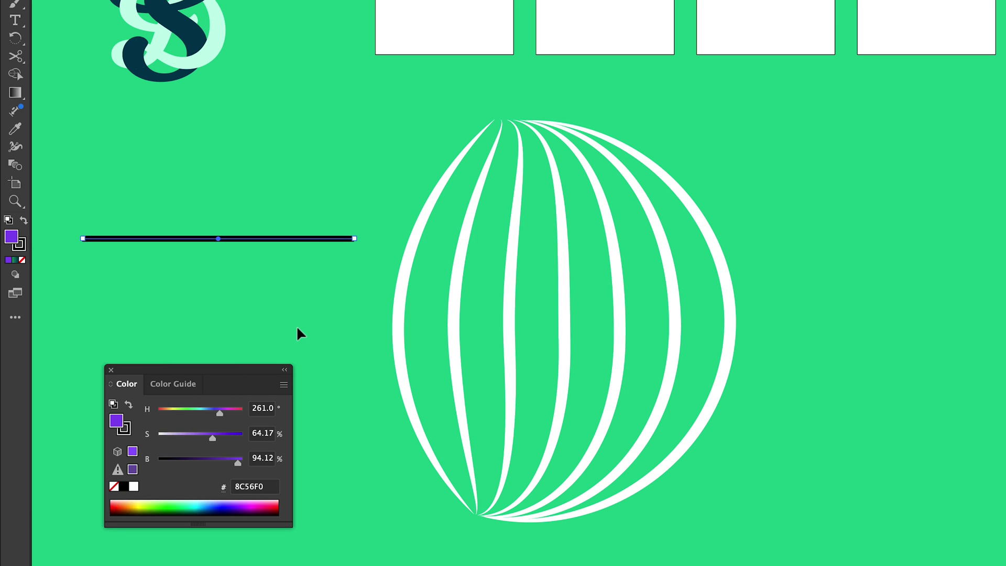
- Swap fill and stroke with Shift+X until the line shows a purple 20 pt stroke and black fill
{"action": "key", "text": "shift+x"}
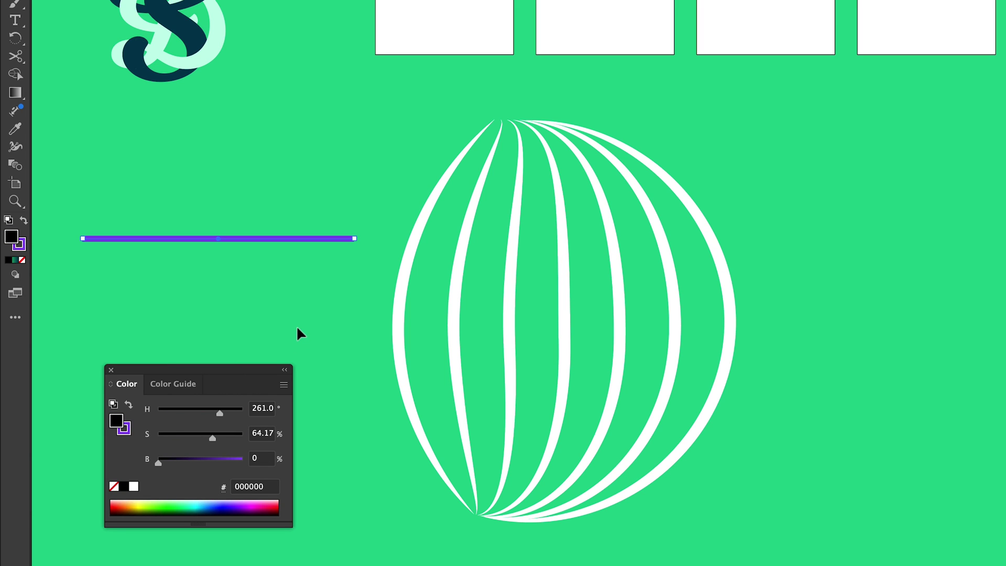
{"action": "key", "text": "shift+x"}
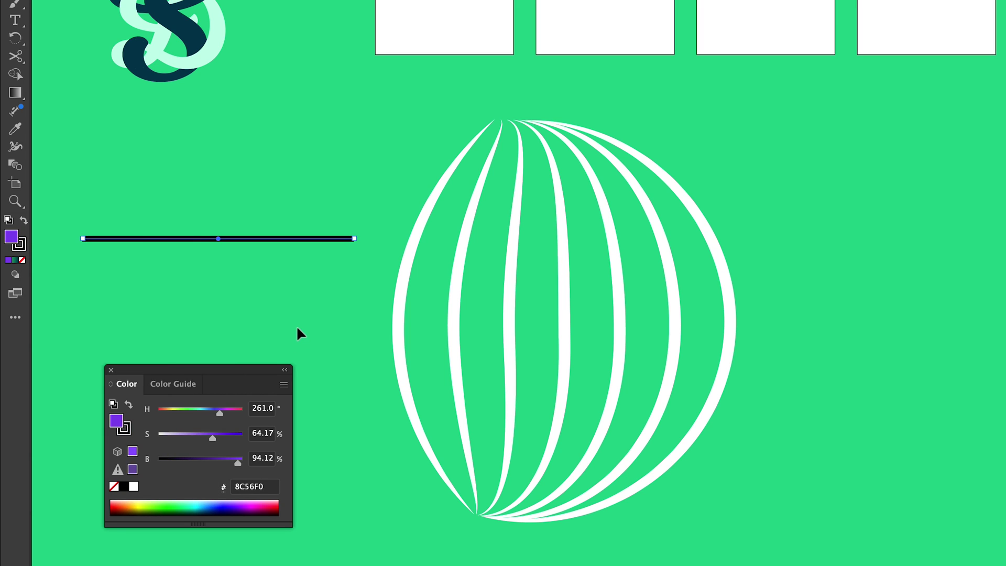
{"action": "key", "text": "shift+x"}
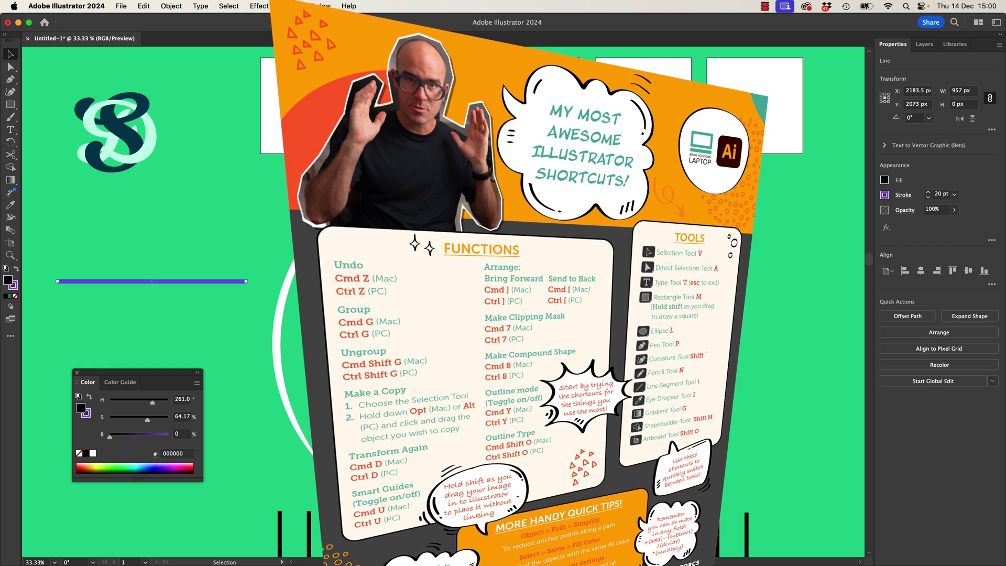
- Switch to the Ellipse tool and pan the view toward the S logo
{"action": "key", "text": "l"}
{"action": "left_click_drag", "start_coordinate": [216, 163], "coordinate": [394, 303]}
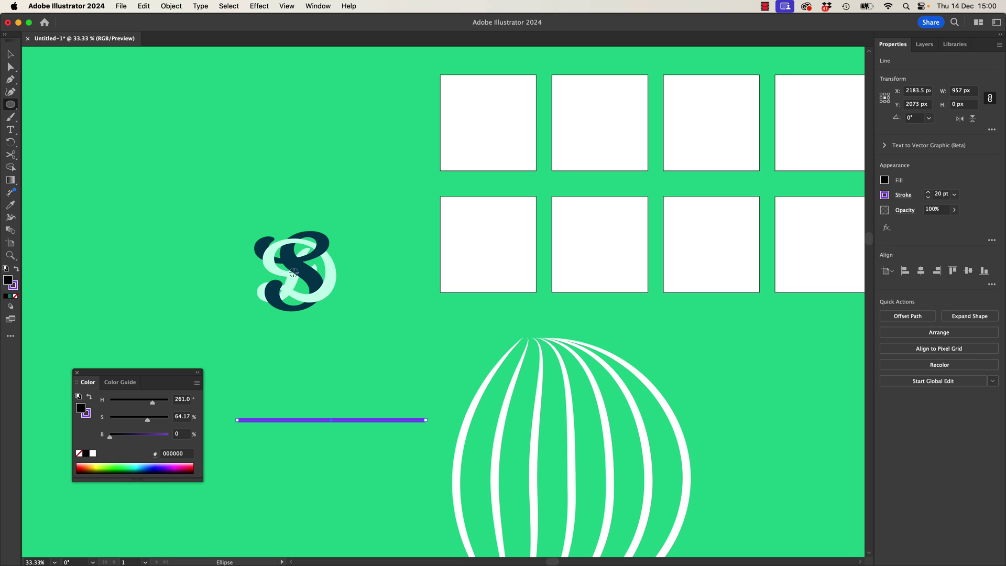
- Draw a 580 × 580 px circle centred on the S logo
{"action": "left_click_drag", "start_coordinate": [294, 273], "coordinate": [237, 215]}
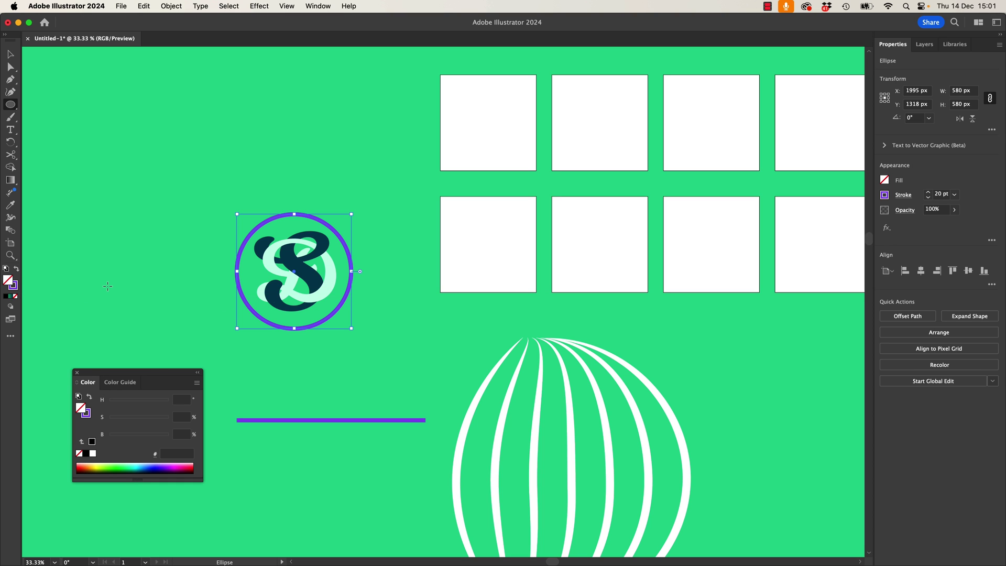
- Give the circle a black fill and set its stroke to None, leaving a plain black disc
{"action": "key", "text": "comma"}
{"action": "left_click_drag", "start_coordinate": [200, 285], "coordinate": [26, 293]}
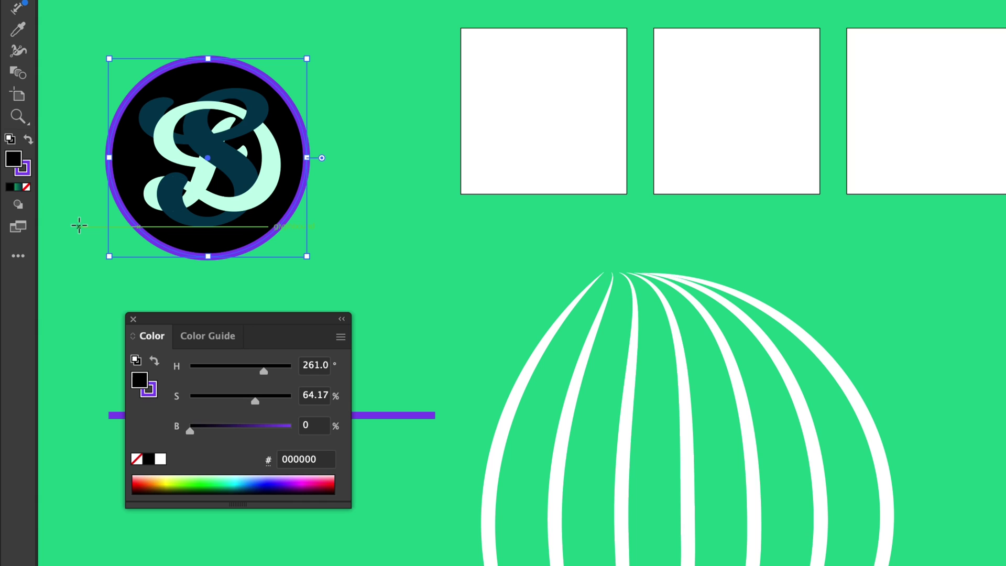
{"action": "key", "text": "x"}
{"action": "key", "text": "x"}
{"action": "key", "text": "x"}
{"action": "key", "text": "x"}
{"action": "key", "text": "x"}
{"action": "key", "text": "x"}
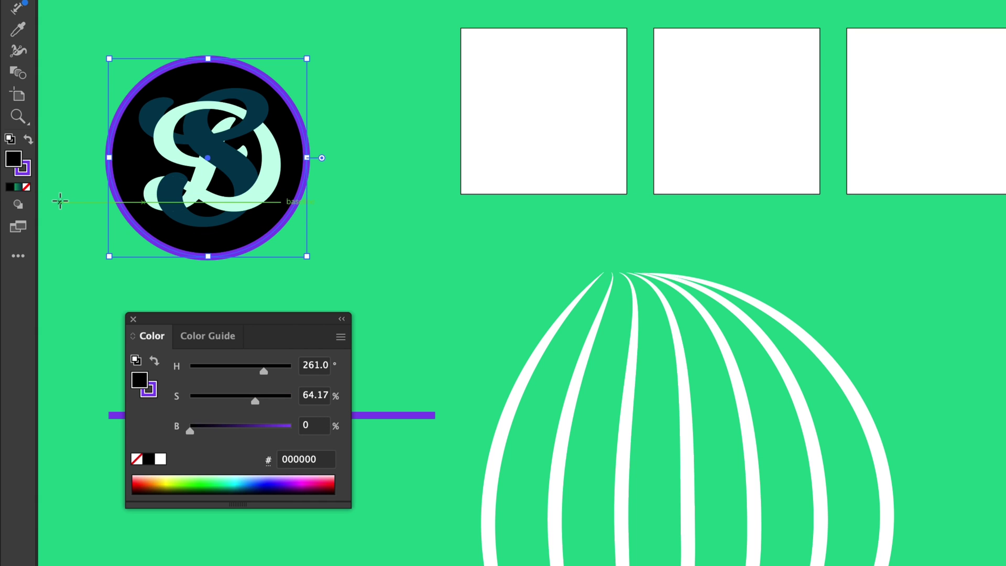
{"action": "key", "text": "x"}
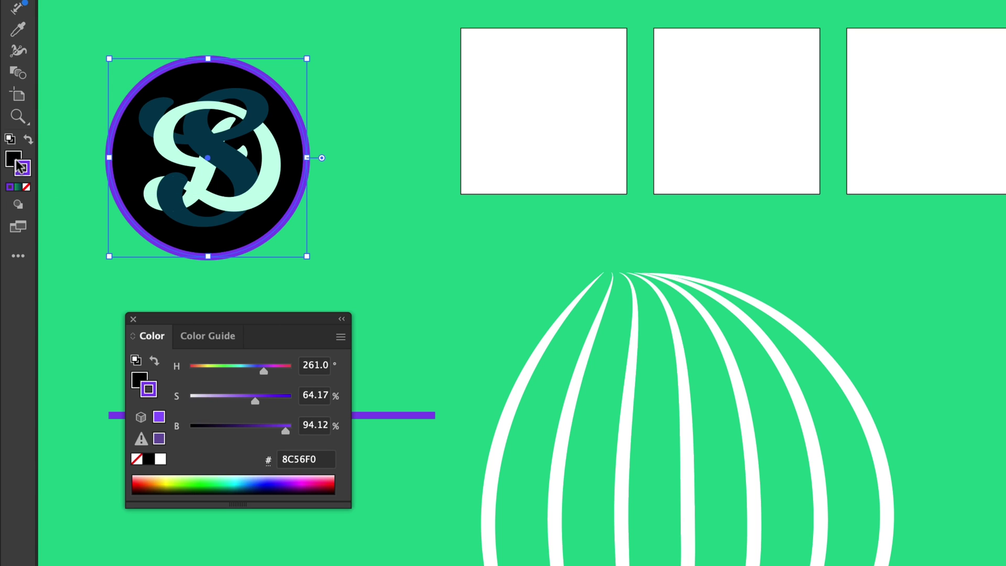
{"action": "key", "text": "x"}
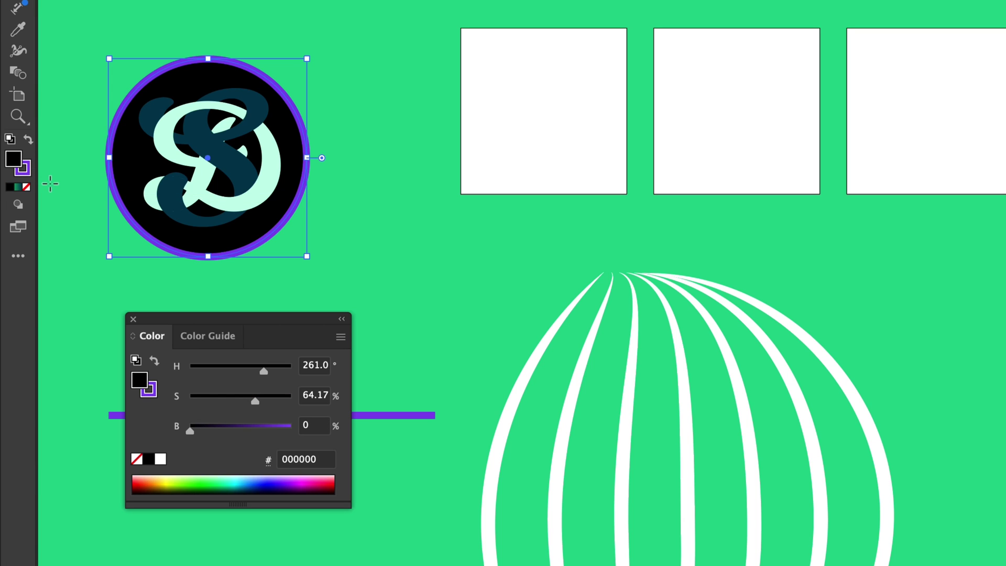
{"action": "left_click", "coordinate": [23, 168]}
{"action": "key", "text": "x"}
{"action": "left_click", "coordinate": [23, 169]}
{"action": "key", "text": "x"}
{"action": "key", "text": "x"}
{"action": "key", "text": "x"}
{"action": "key", "text": "x"}
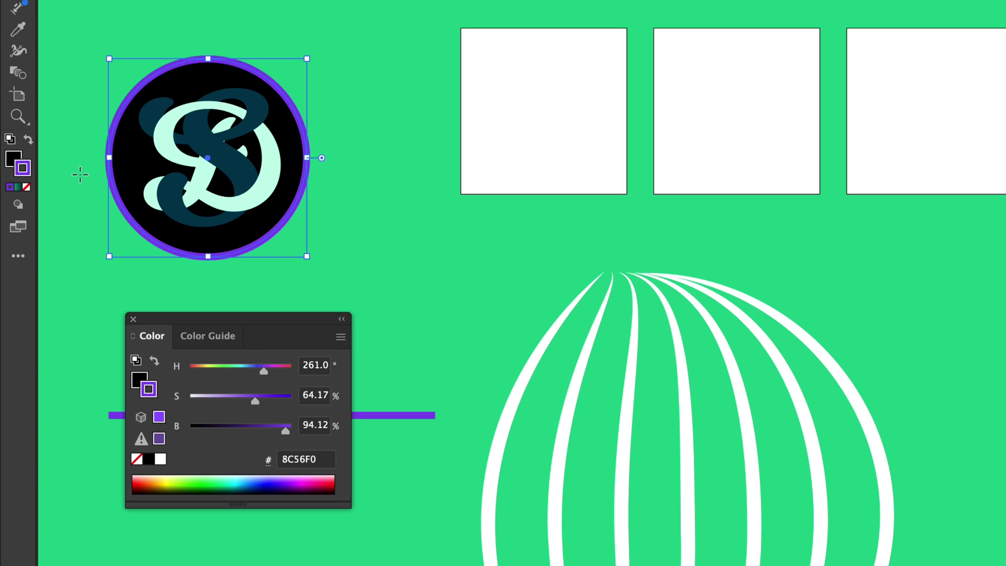
{"action": "key", "text": "slash"}
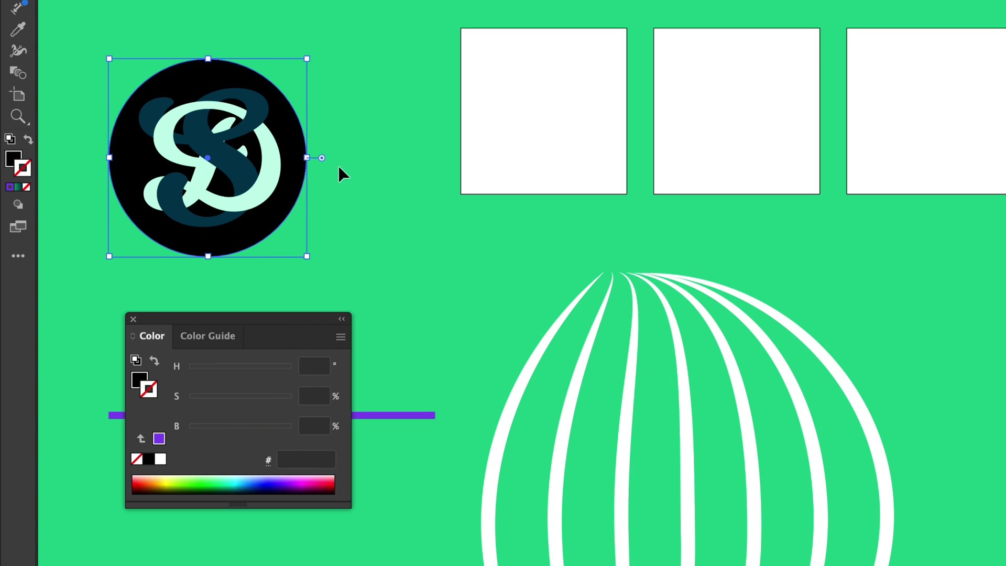
- Set the first top-row square's fill to None so only its thin black outline remains
{"action": "left_click", "coordinate": [527, 124]}
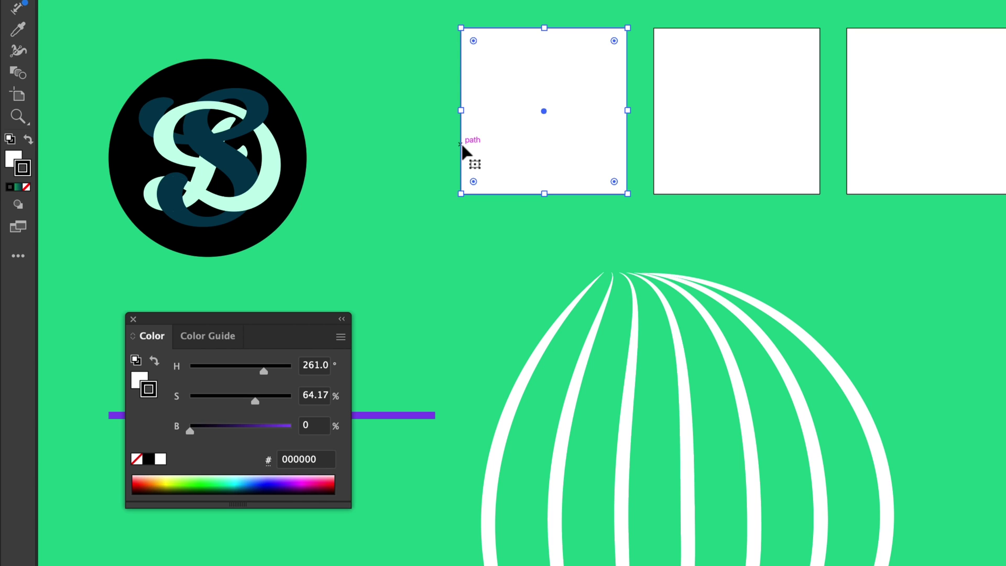
{"action": "key", "text": "x"}
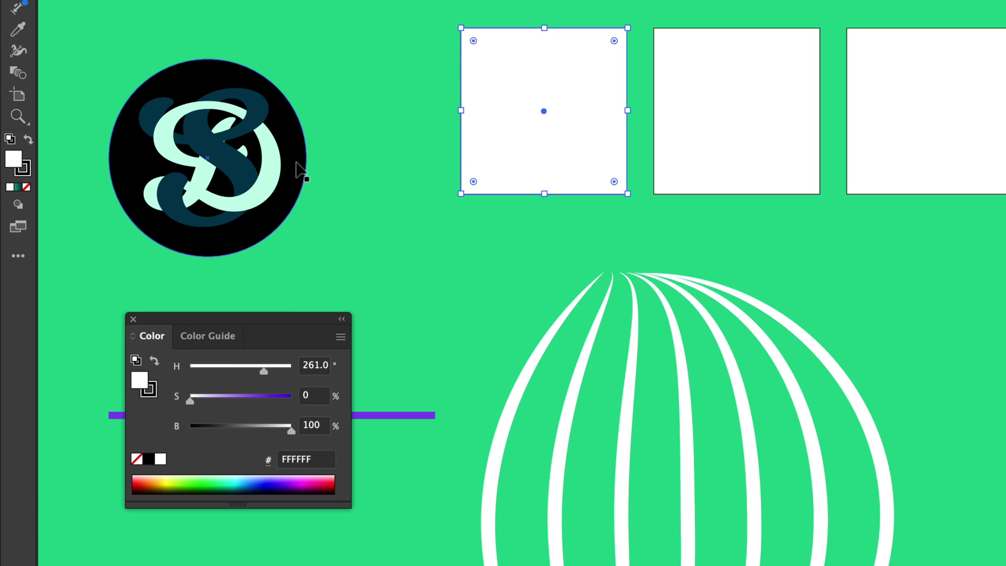
{"action": "key", "text": "slash"}
{"action": "left_click", "coordinate": [412, 3]}
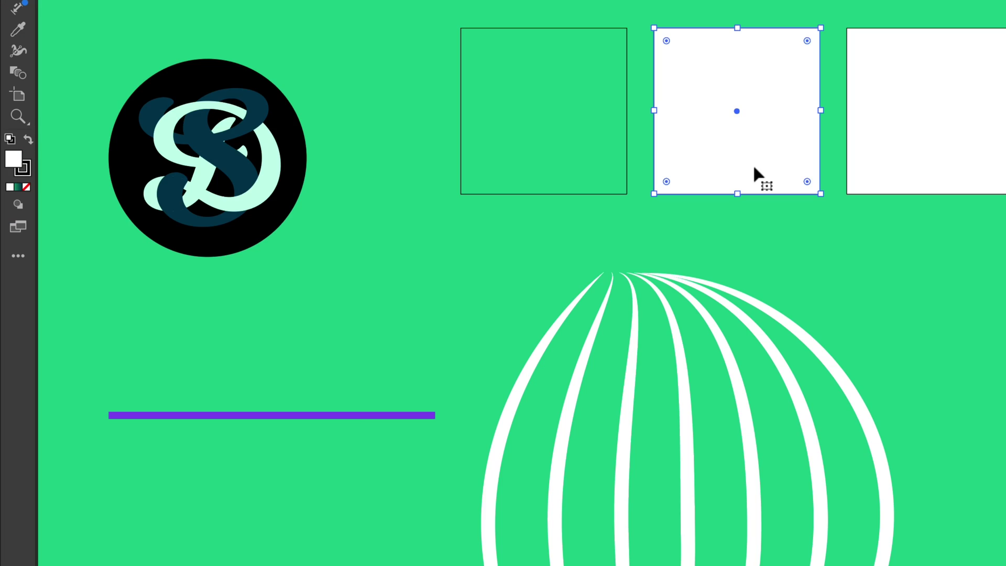
- Open the Color panel and apply the last-used teal-to-green gradient to the second and third squares
{"action": "key", "text": "F6"}
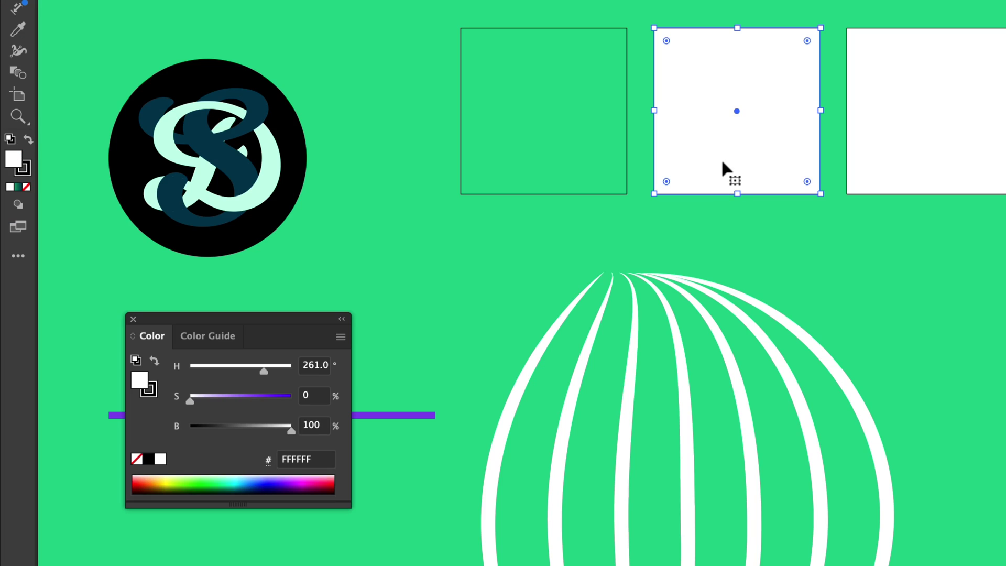
{"action": "left_click_drag", "start_coordinate": [308, 317], "coordinate": [784, 239]}
{"action": "key", "text": "slash"}
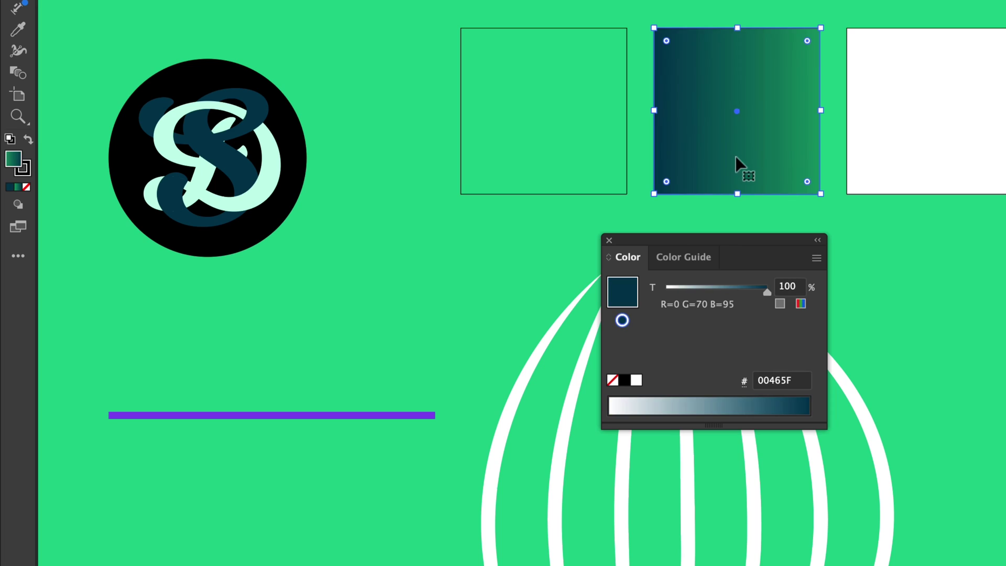
{"action": "left_click", "coordinate": [958, 93]}
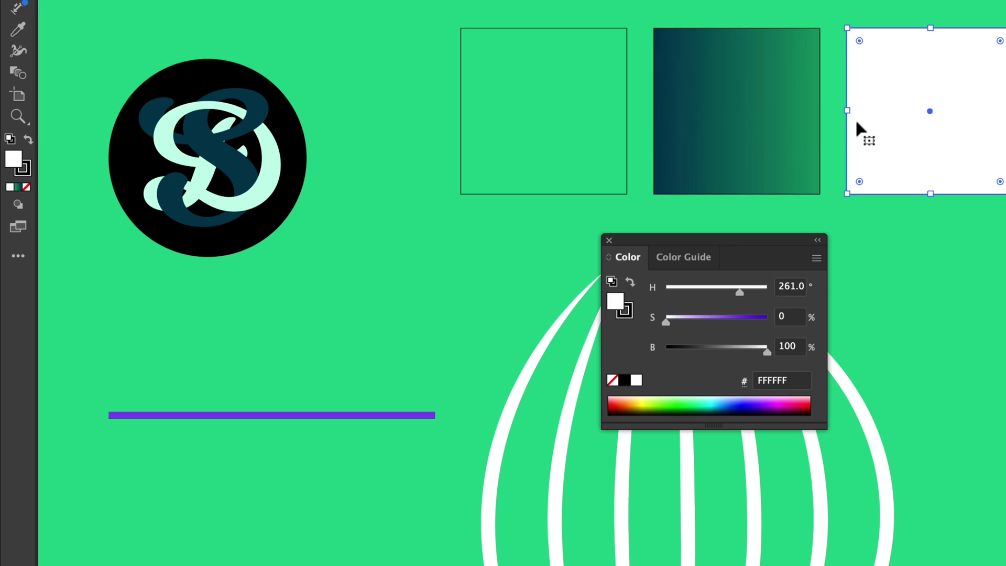
{"action": "key", "text": "period"}
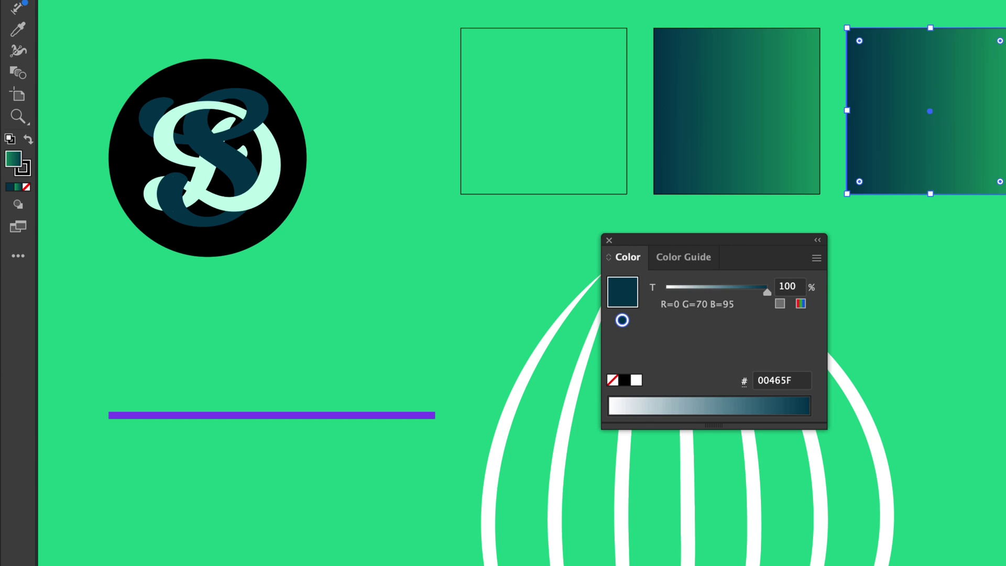
{"action": "key", "text": "ctrl+shift+a"}
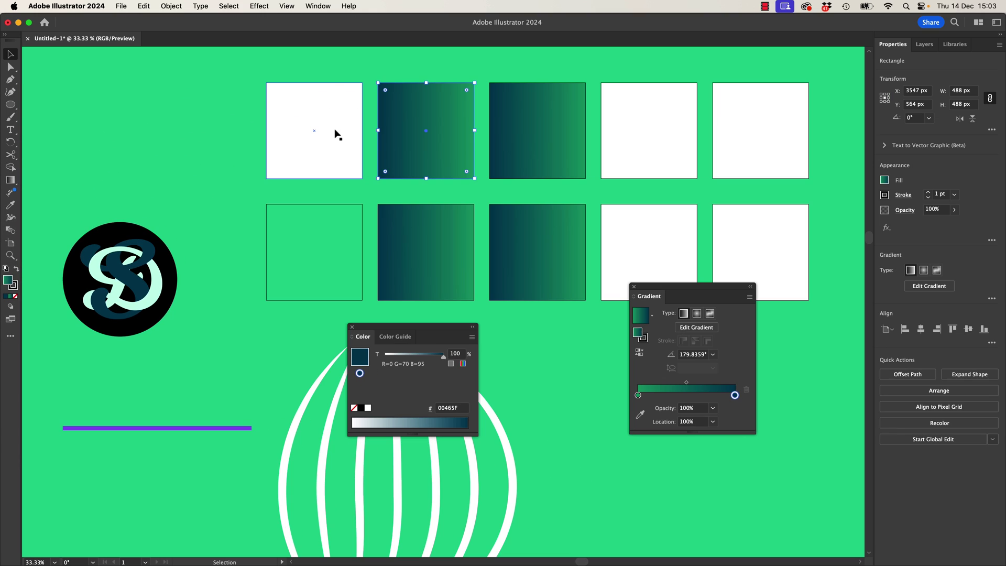
- Select the top-left square and try the White-Black, Sky and Orchid gradient fills
{"action": "left_click", "coordinate": [335, 131]}
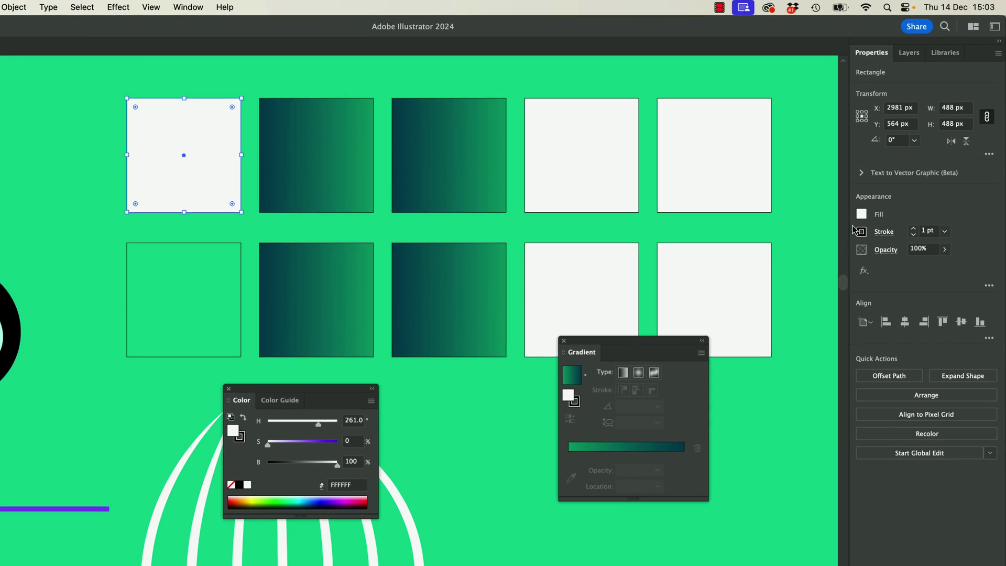
{"action": "left_click", "coordinate": [883, 182]}
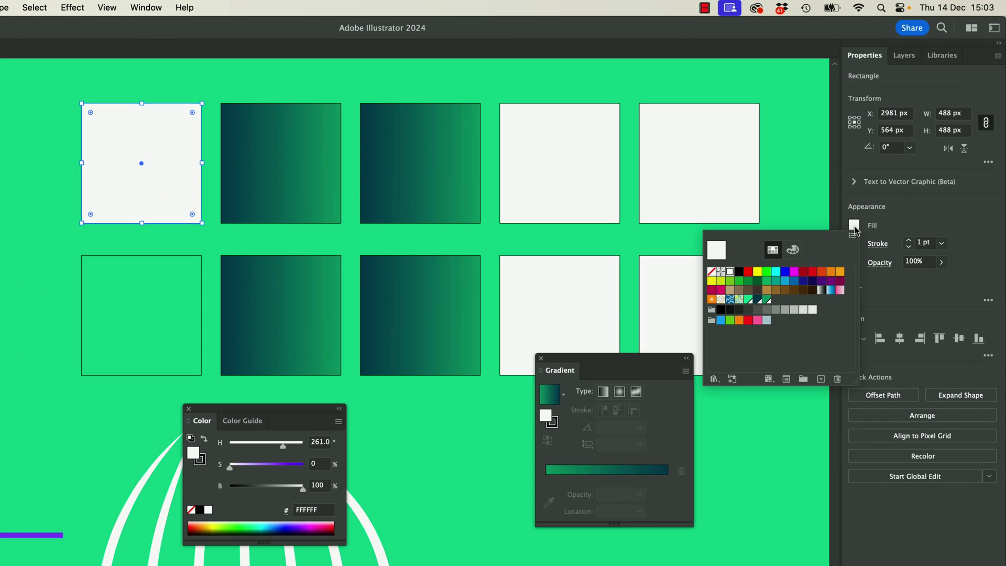
{"action": "left_click", "coordinate": [795, 251]}
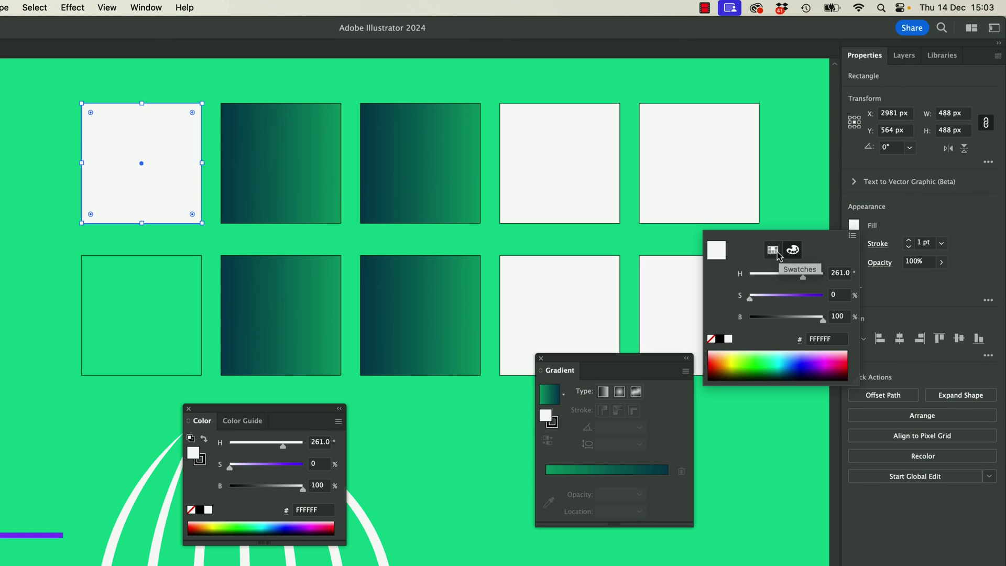
{"action": "left_click", "coordinate": [775, 253]}
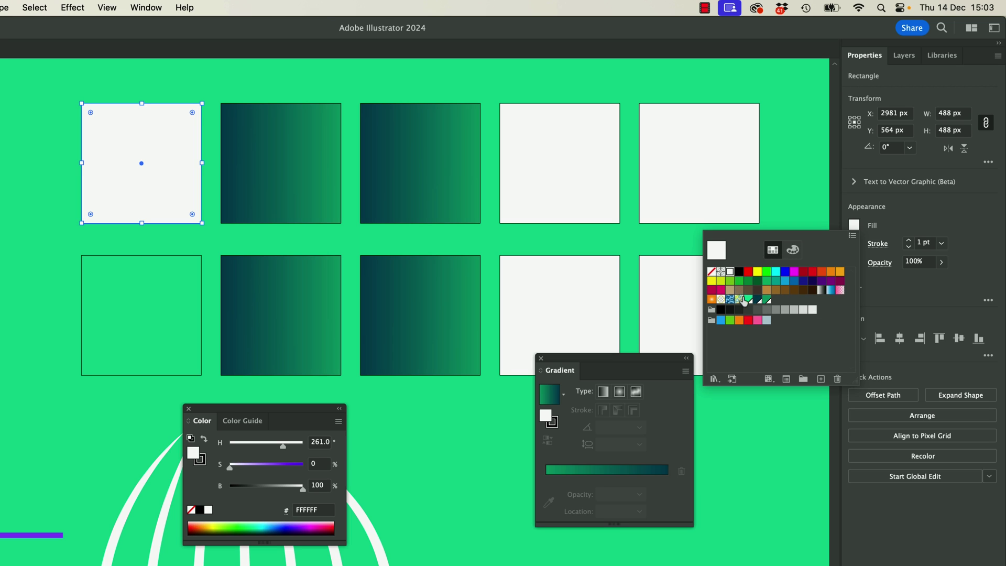
{"action": "left_click", "coordinate": [822, 292]}
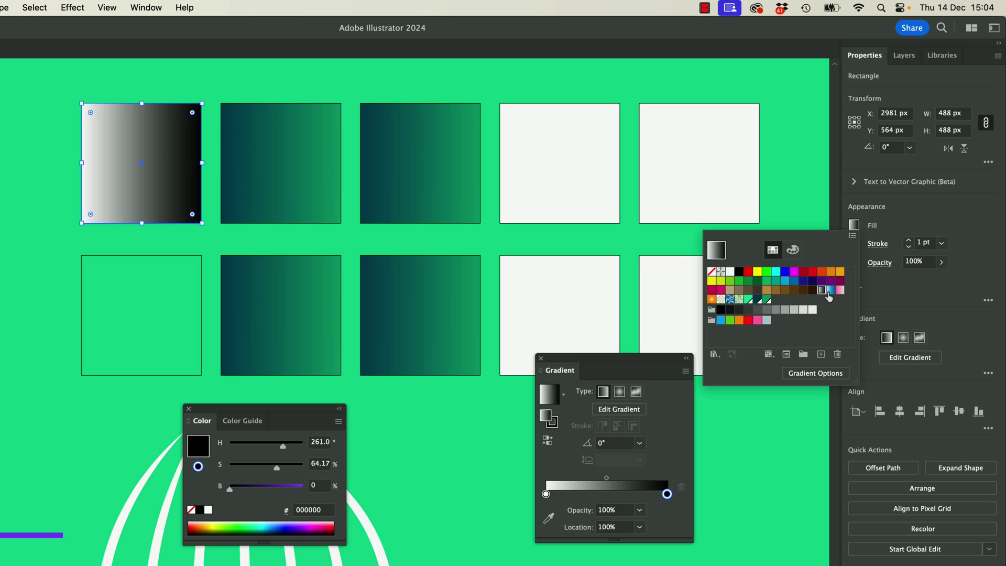
{"action": "left_click", "coordinate": [830, 291]}
{"action": "left_click", "coordinate": [839, 291]}
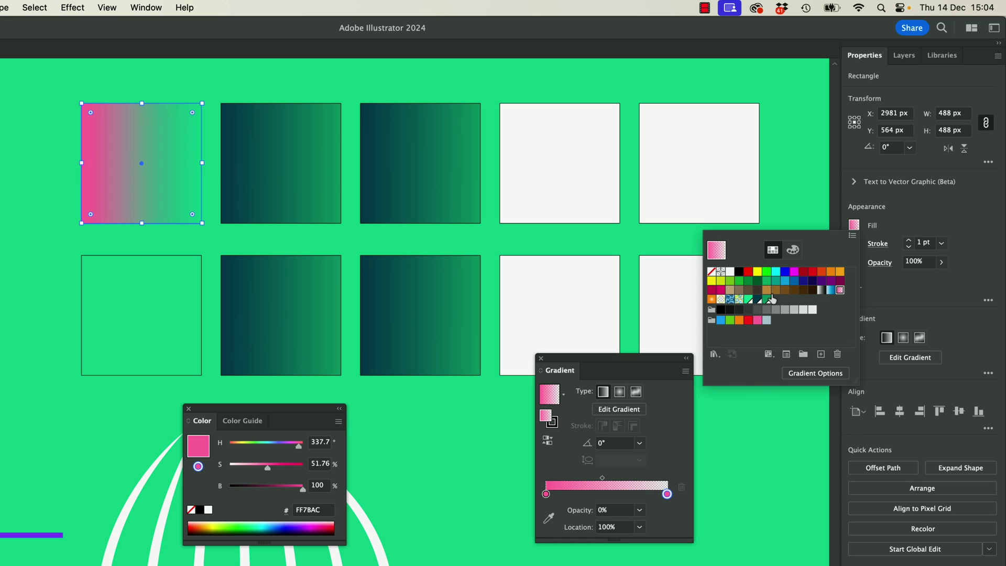
- Compare the blue and green pattern swatches and settle on the blue swirl pattern
{"action": "left_click", "coordinate": [732, 301]}
{"action": "left_click", "coordinate": [738, 300]}
{"action": "left_click", "coordinate": [731, 299]}
{"action": "left_click", "coordinate": [738, 300]}
{"action": "left_click", "coordinate": [730, 300]}
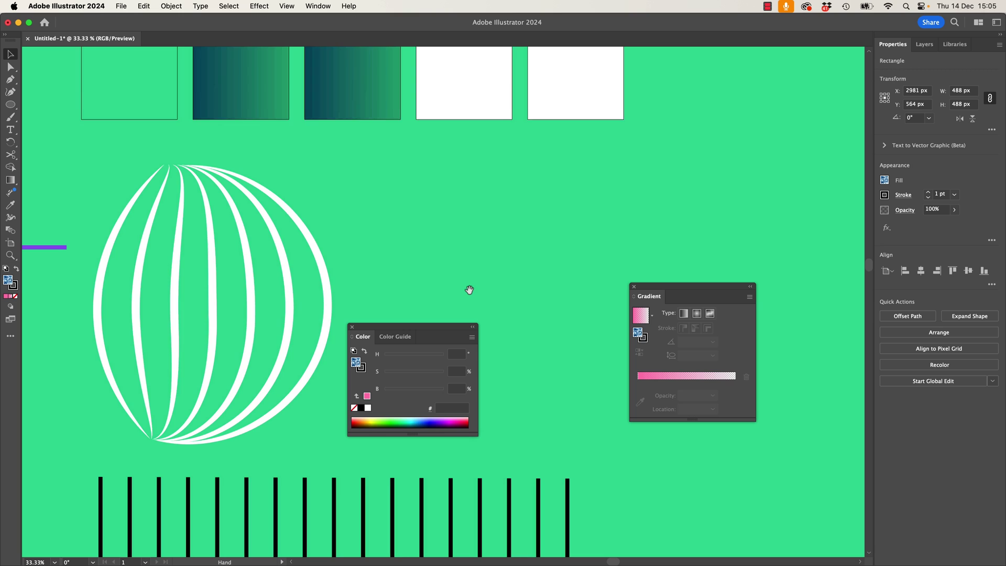
- Pan to empty grey pasteboard and close the floating Color and Gradient panels
{"action": "left_click_drag", "start_coordinate": [469, 288], "coordinate": [414, 297]}
{"action": "scroll", "coordinate": [414, 296], "scroll_direction": "right", "scroll_amount": 15}
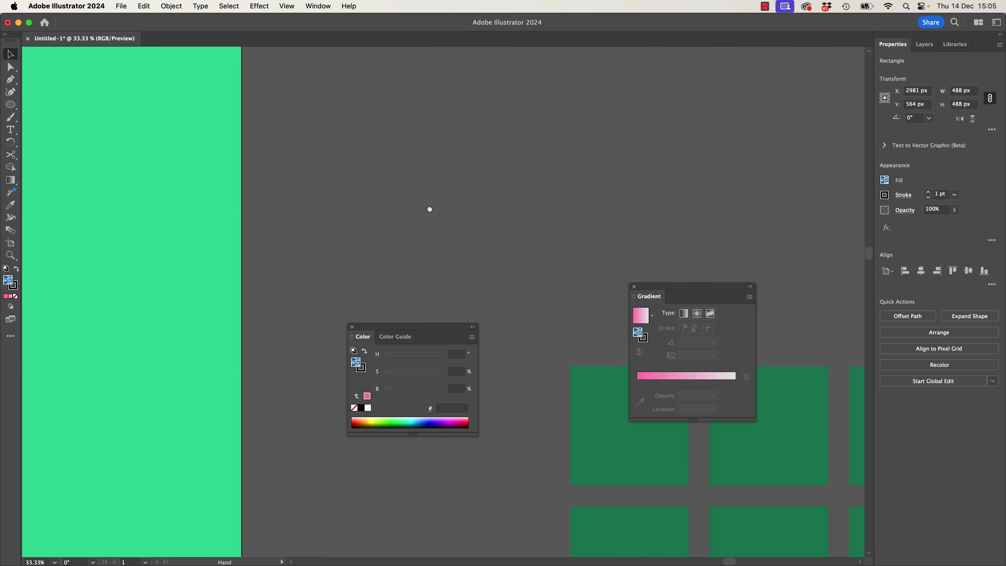
{"action": "scroll", "coordinate": [476, 291], "scroll_direction": "up", "scroll_amount": 10}
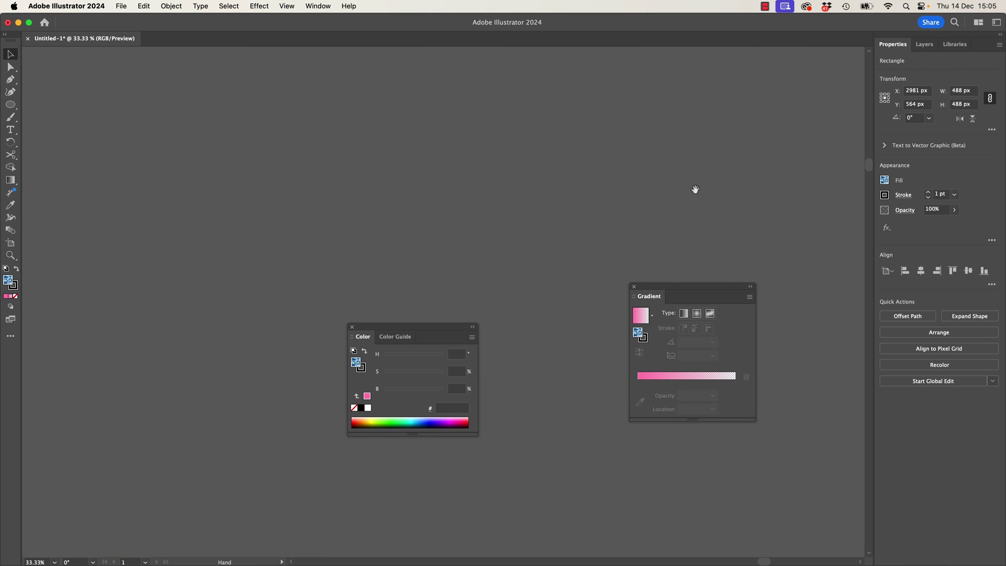
{"action": "scroll", "coordinate": [566, 160], "scroll_direction": "up", "scroll_amount": 3}
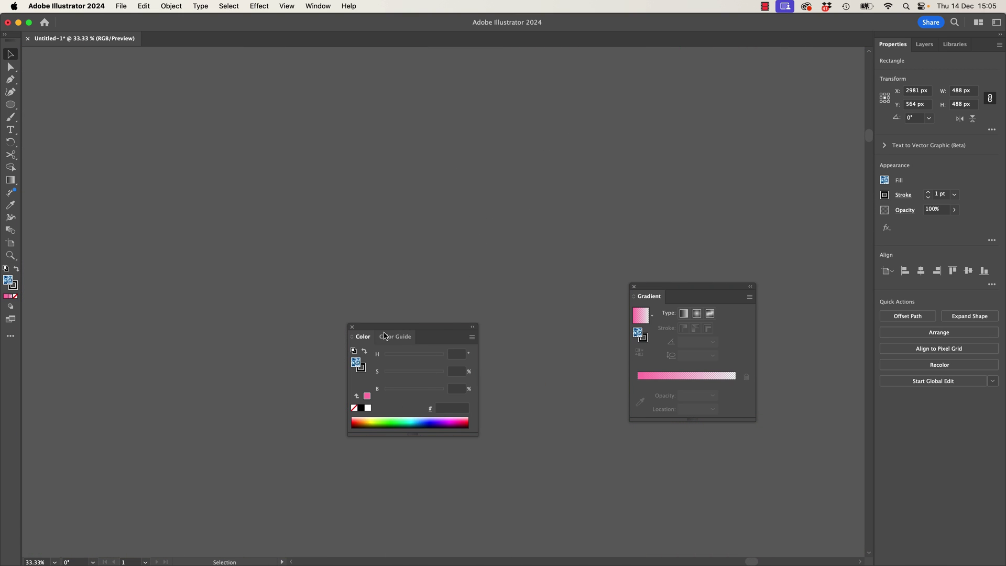
{"action": "left_click", "coordinate": [353, 327]}
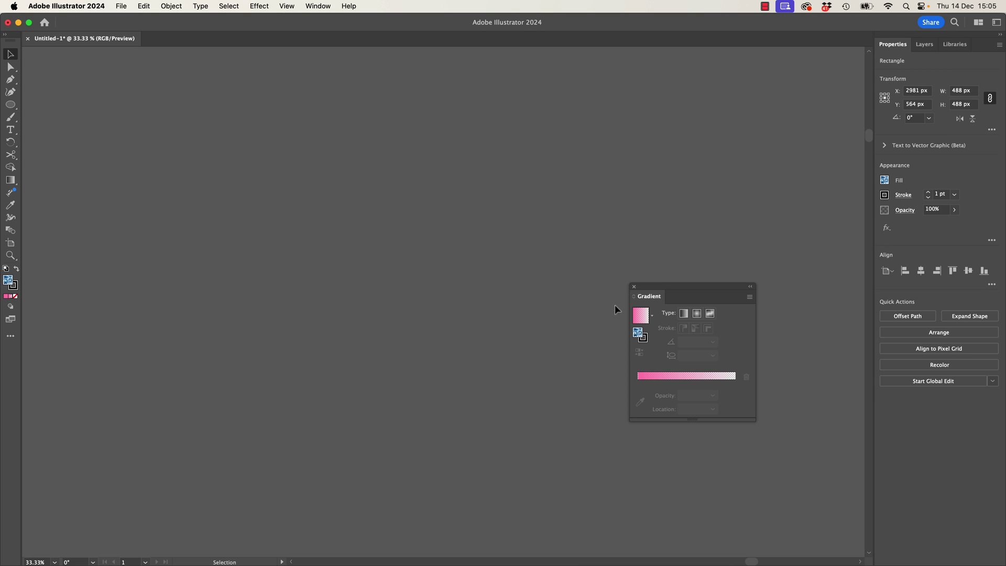
{"action": "left_click", "coordinate": [634, 287]}
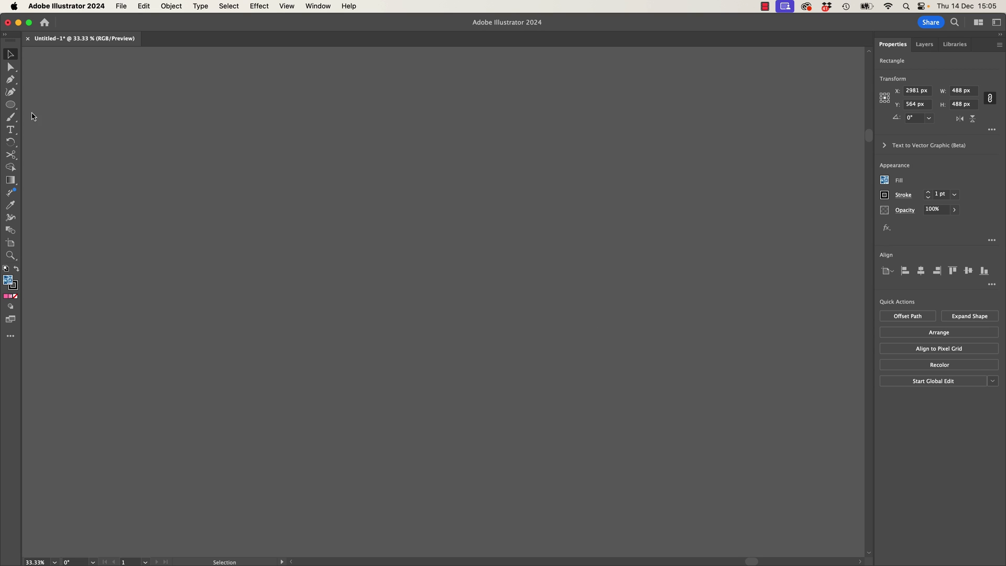
- Pick the Line Segment tool with default colours and the fill set to None
{"action": "key", "text": "backslash"}
{"action": "key", "text": "d"}
{"action": "key", "text": "super+z"}
{"action": "key", "text": "d"}
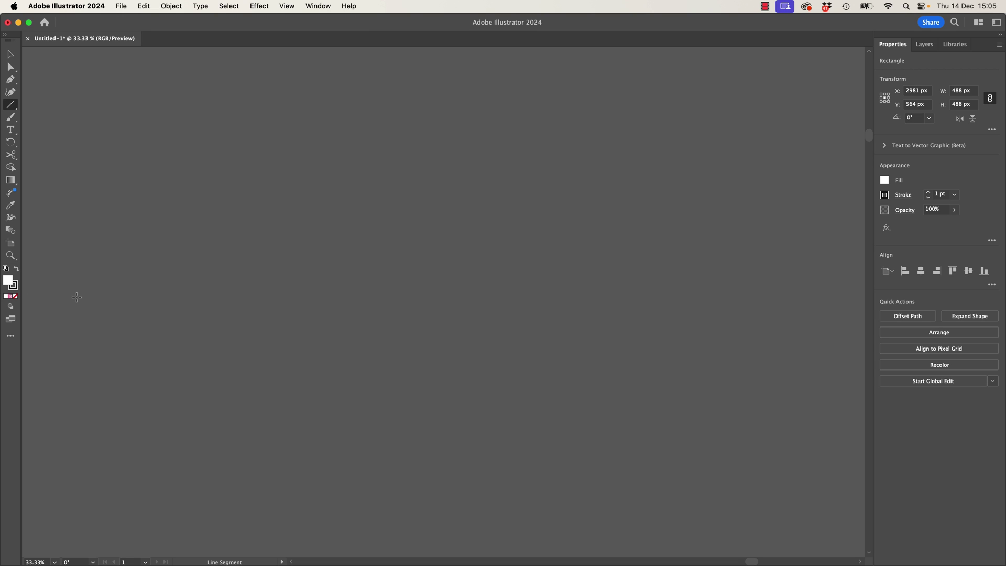
{"action": "key", "text": "slash"}
- Draw a horizontal line on the empty grey area and zoom in on it
{"action": "left_click_drag", "start_coordinate": [296, 338], "coordinate": [531, 338]}
{"action": "key", "text": "cmd+z"}
{"action": "left_click_drag", "start_coordinate": [355, 347], "coordinate": [454, 348]}
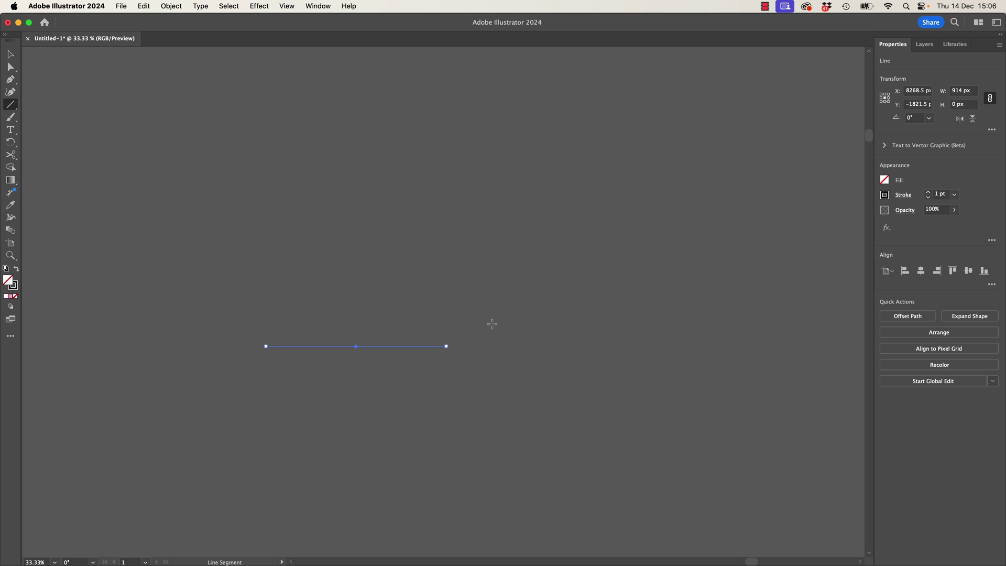
{"action": "key", "text": "cmd+equal"}
{"action": "scroll", "coordinate": [483, 323], "scroll_direction": "up", "scroll_amount": 5}
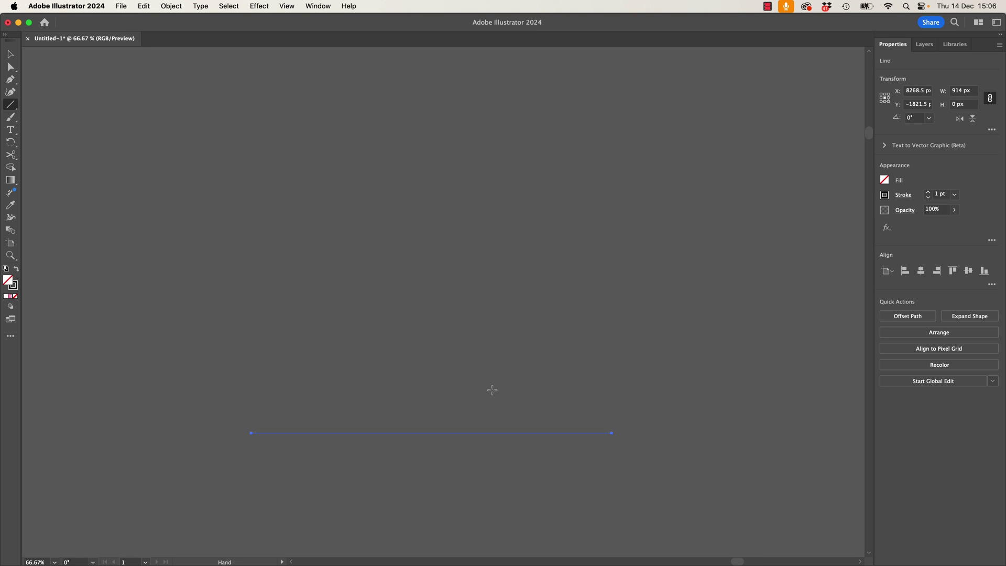
- Copy the line 30 px up, repeat for a third line, and select all three
{"action": "key", "text": "v"}
{"action": "left_click_drag", "start_coordinate": [409, 436], "coordinate": [410, 422]}
{"action": "key", "text": "ctrl+d"}
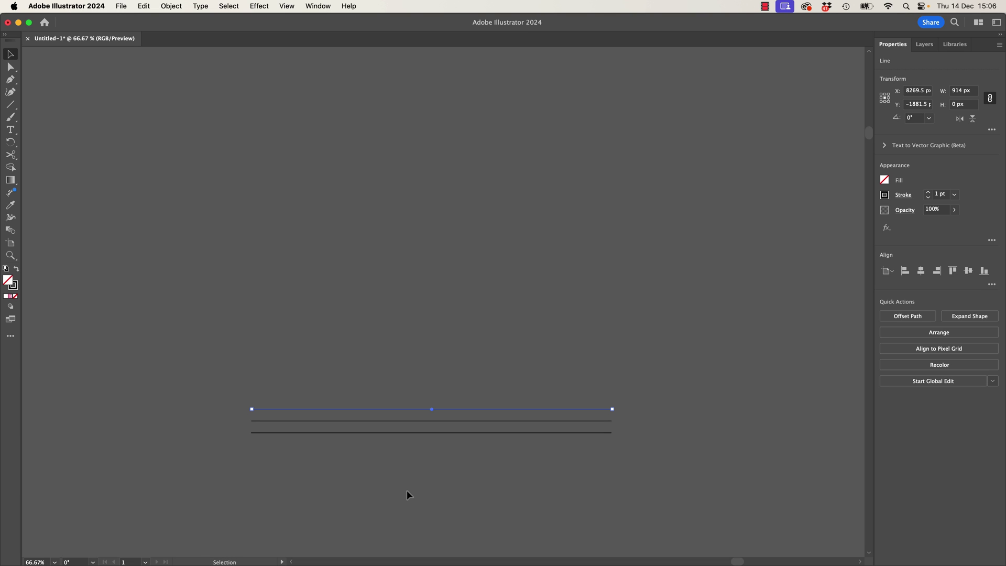
{"action": "left_click_drag", "start_coordinate": [334, 360], "coordinate": [535, 295]}
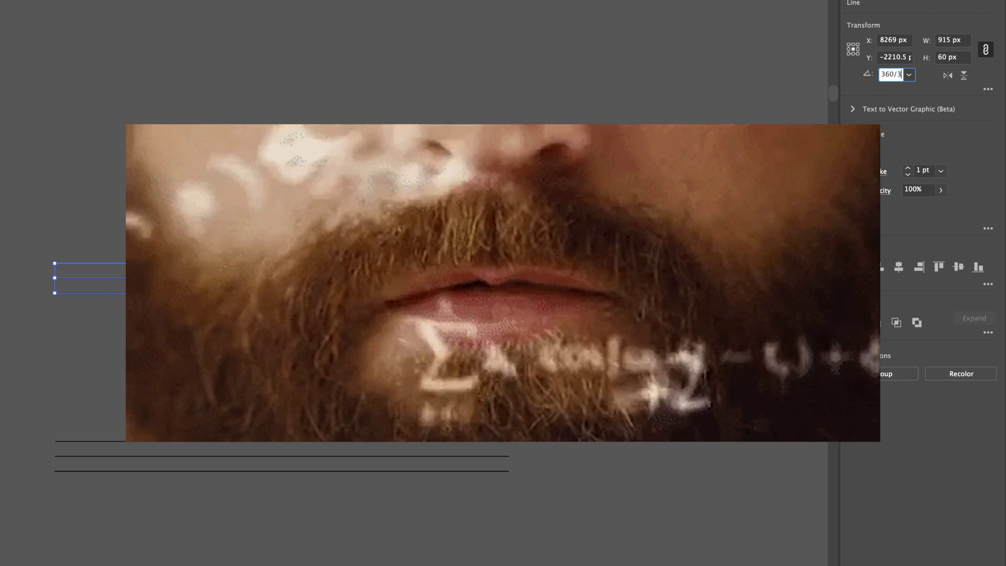
- Rotate a copy of the lines by 360/3 (120°), fit it to the base, and flip another copy horizontally
{"action": "type", "text": "3"}
{"action": "key", "text": "Return"}
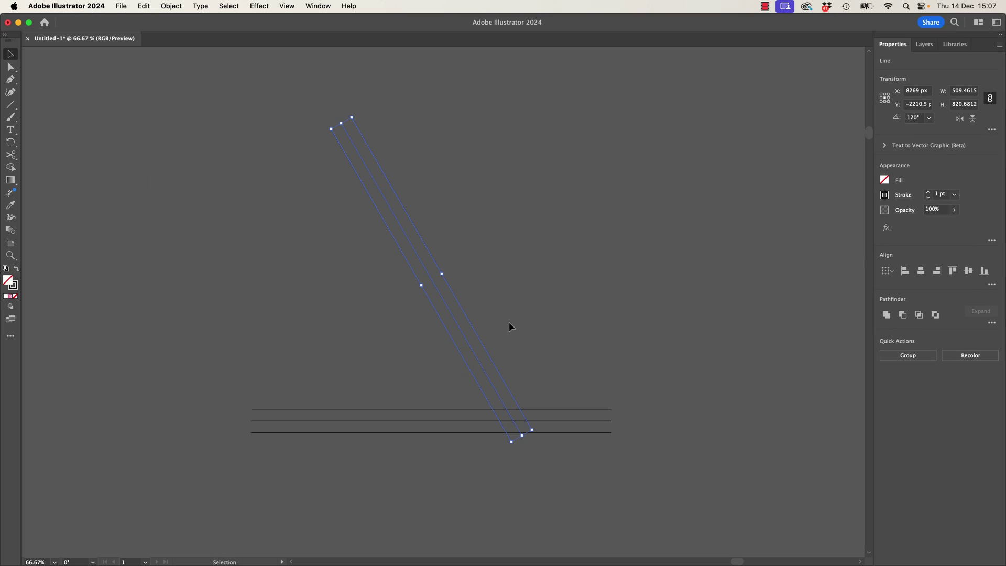
{"action": "left_click_drag", "start_coordinate": [460, 333], "coordinate": [383, 360]}
{"action": "left_click", "coordinate": [960, 118]}
- Select all the lines and switch to the Shape Builder tool
{"action": "left_click", "coordinate": [434, 309]}
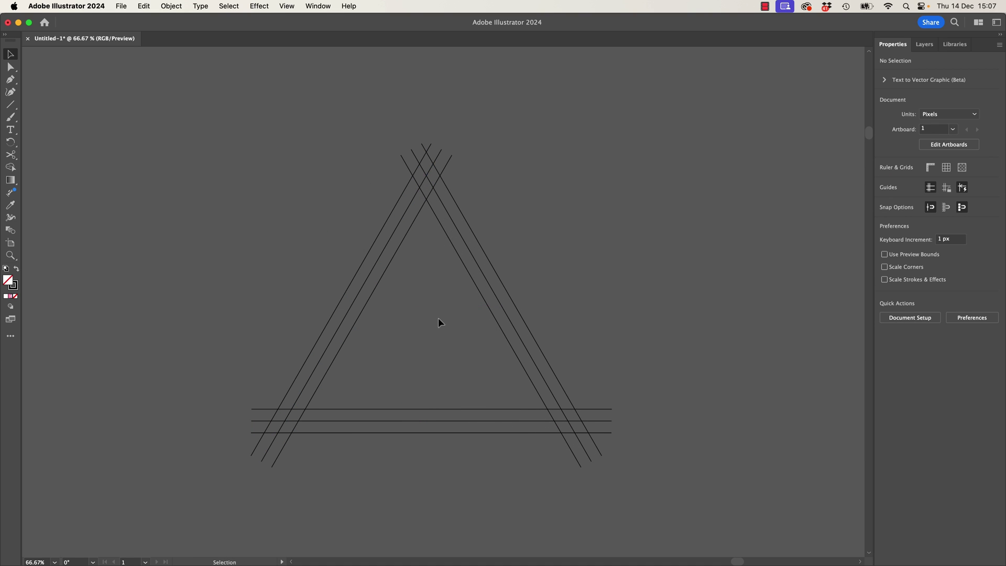
{"action": "key", "text": "super+a"}
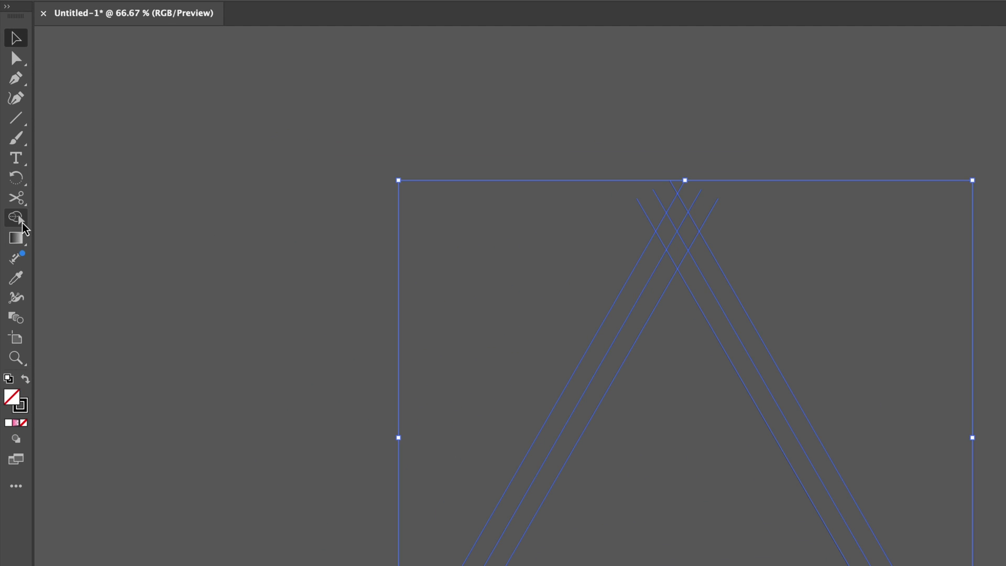
{"action": "key", "text": "shift+m"}
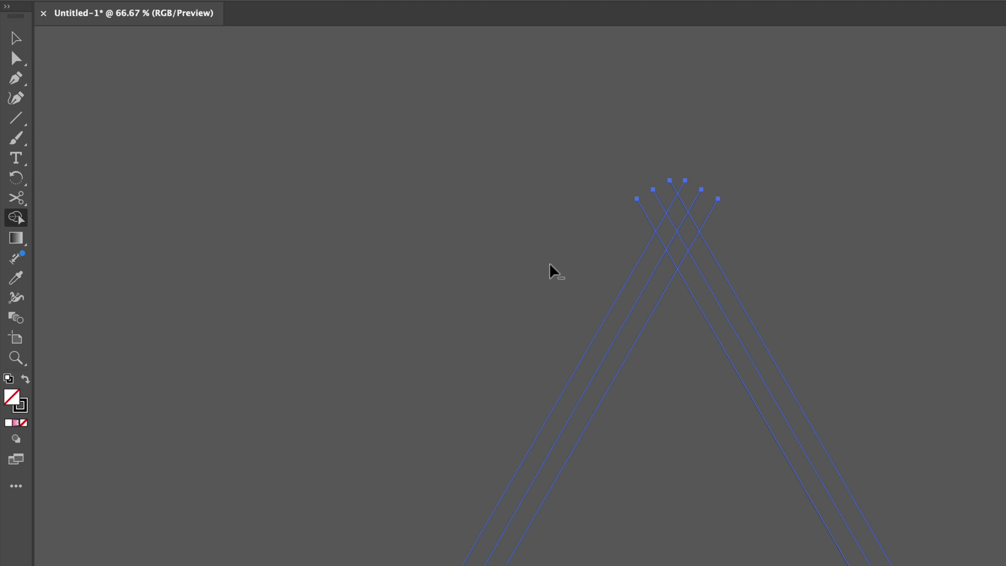
- Delete the overhanging line ends at the apex and both base corners, then deselect
{"action": "mouse_move", "coordinate": [640, 212]}
{"action": "left_mouse_down"}
{"action": "mouse_move", "coordinate": [631, 231]}
{"action": "mouse_move", "coordinate": [674, 186]}
{"action": "left_mouse_up"}
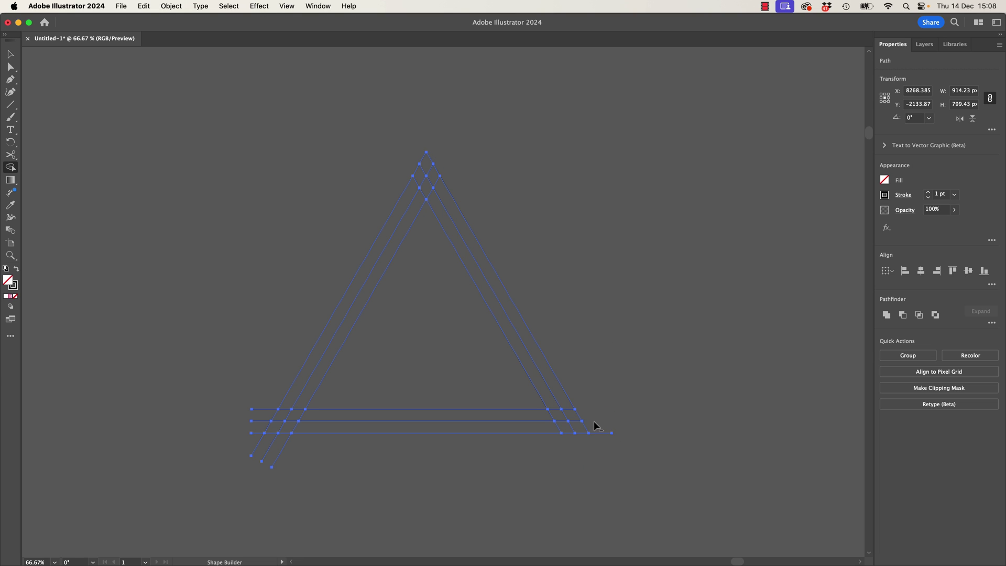
{"action": "left_click", "coordinate": [597, 432], "text": "alt"}
{"action": "left_click_drag", "start_coordinate": [238, 447], "coordinate": [259, 392]}
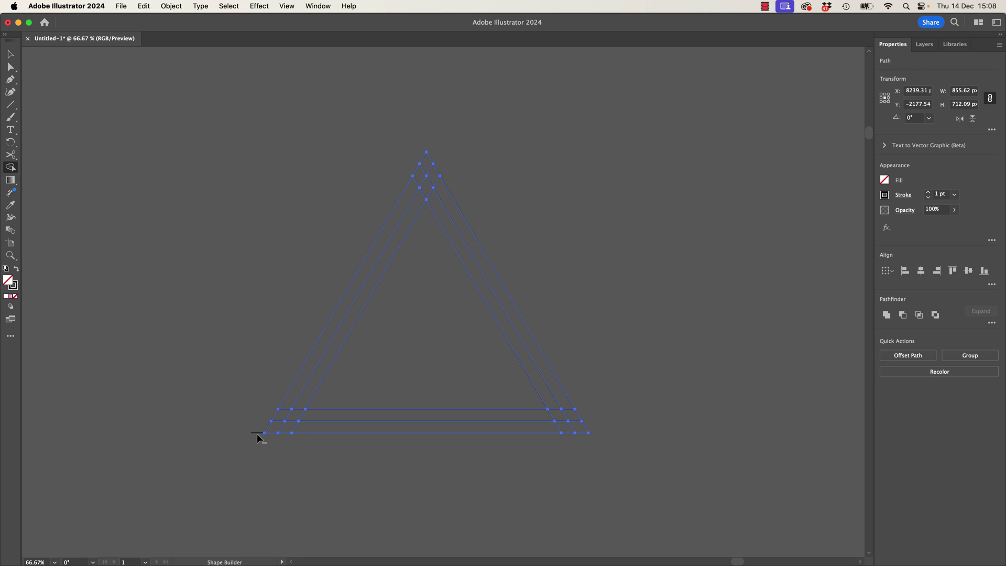
{"action": "key", "text": "v"}
{"action": "left_click", "coordinate": [231, 452]}
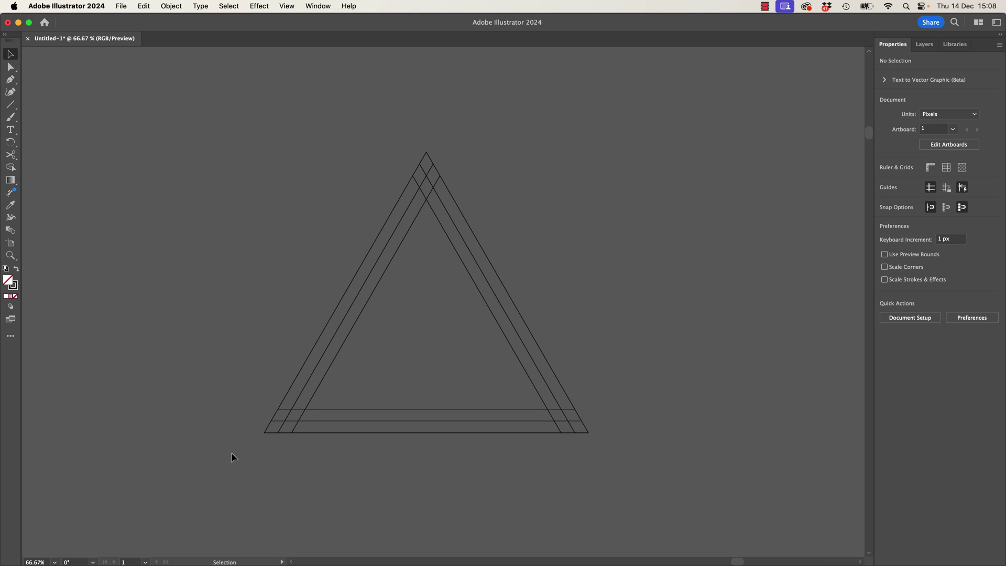
- Select all three outlines and use Shape Builder to merge the apex diamond, right, bottom and left strips with their corners
{"action": "left_click_drag", "start_coordinate": [220, 366], "coordinate": [658, 271]}
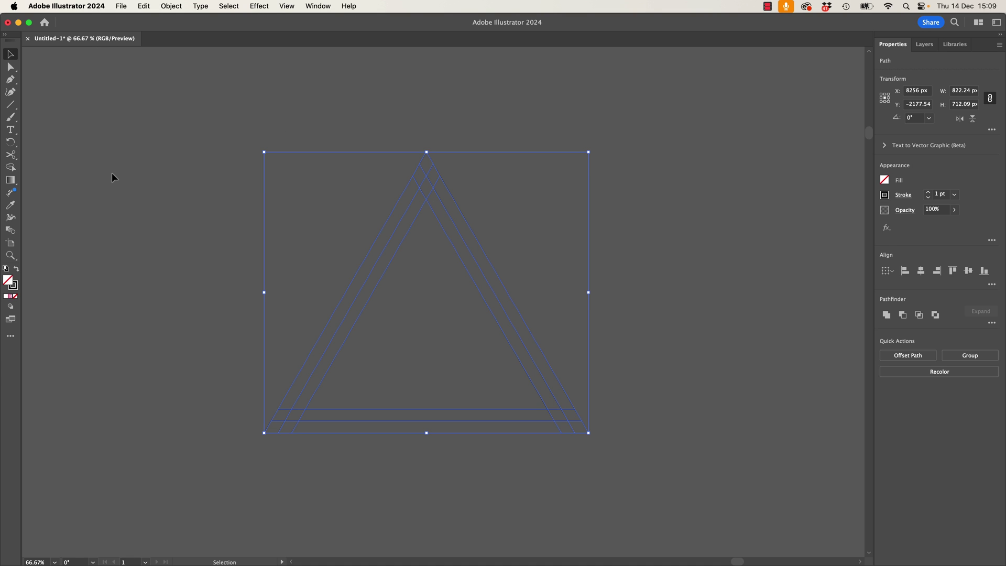
{"action": "key", "text": "shift+m"}
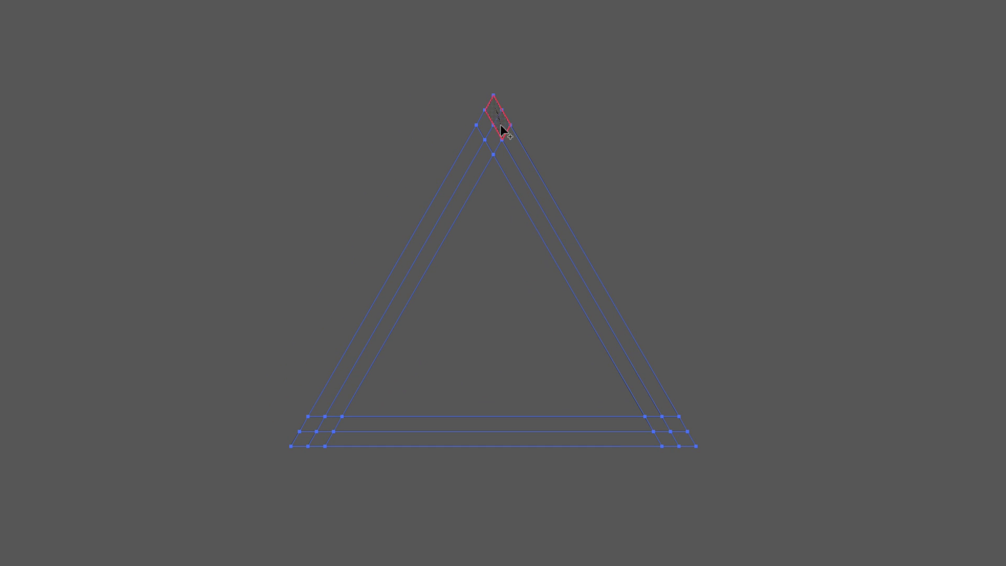
{"action": "left_click_drag", "start_coordinate": [502, 128], "coordinate": [519, 147]}
{"action": "mouse_move", "coordinate": [663, 404]}
{"action": "left_mouse_down"}
{"action": "mouse_move", "coordinate": [638, 422]}
{"action": "mouse_move", "coordinate": [686, 443]}
{"action": "left_mouse_up"}
{"action": "mouse_move", "coordinate": [352, 438]}
{"action": "left_mouse_down"}
{"action": "mouse_move", "coordinate": [325, 437]}
{"action": "mouse_move", "coordinate": [341, 404]}
{"action": "left_mouse_up"}
{"action": "mouse_move", "coordinate": [458, 173]}
{"action": "left_mouse_down"}
{"action": "mouse_move", "coordinate": [480, 127]}
{"action": "mouse_move", "coordinate": [503, 152]}
{"action": "left_mouse_up"}
- Move the right piece aside to inspect it, then return it to its place
{"action": "key", "text": "a"}
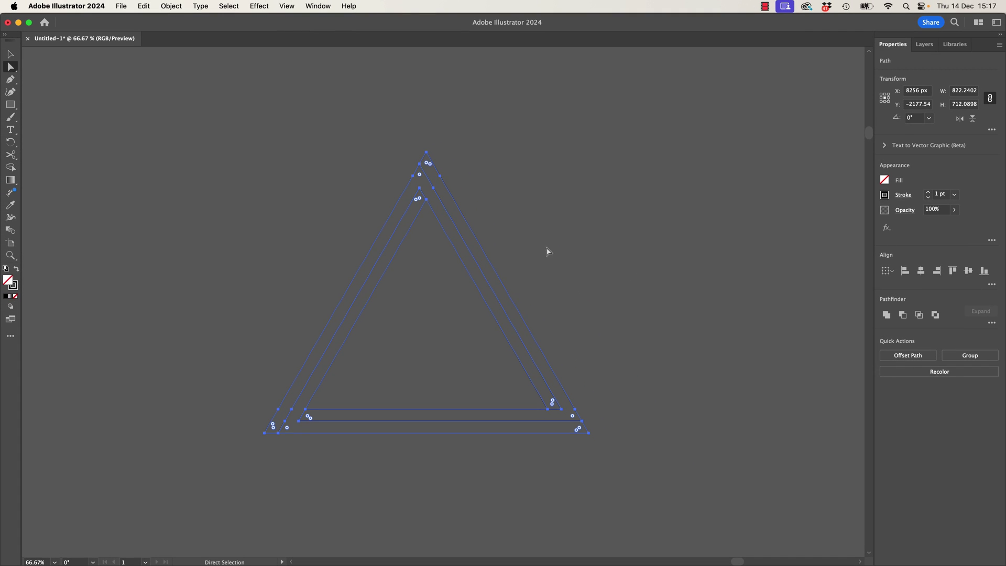
{"action": "key", "text": "v"}
{"action": "left_click", "coordinate": [549, 245]}
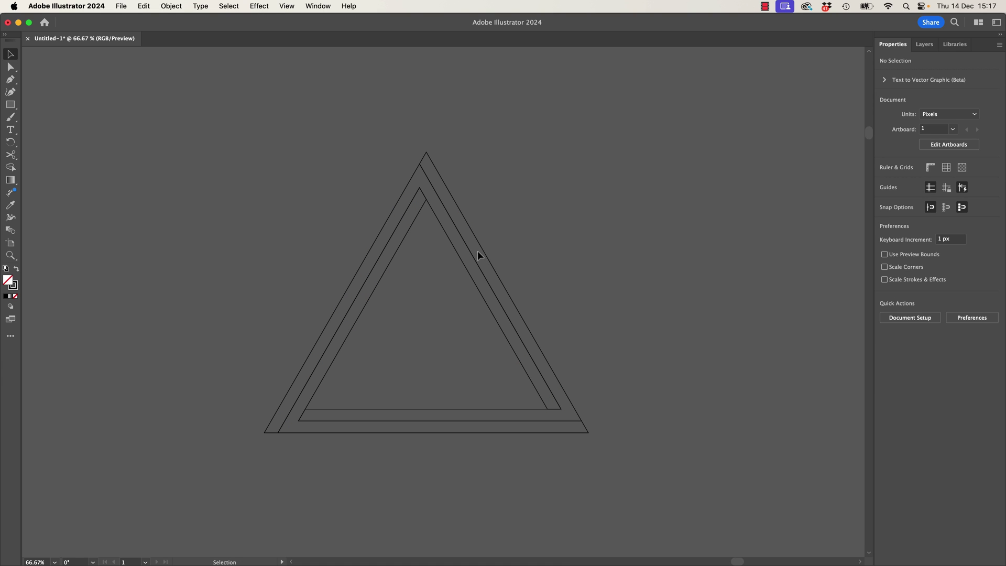
{"action": "left_click_drag", "start_coordinate": [482, 248], "coordinate": [585, 254]}
{"action": "left_click_drag", "start_coordinate": [584, 326], "coordinate": [463, 332]}
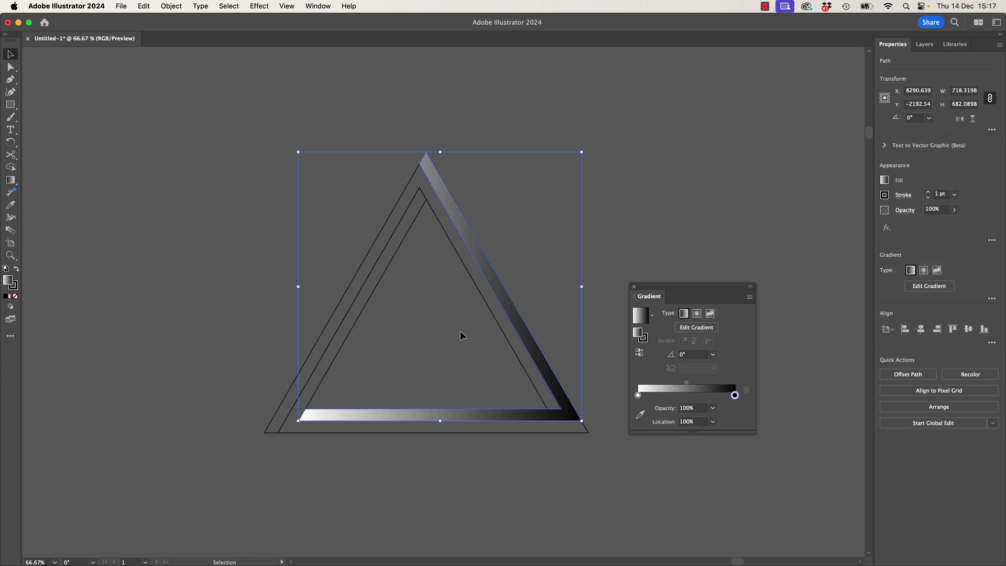
- Give the right piece a diagonal gradient running from green to dark teal
{"action": "key", "text": "g"}
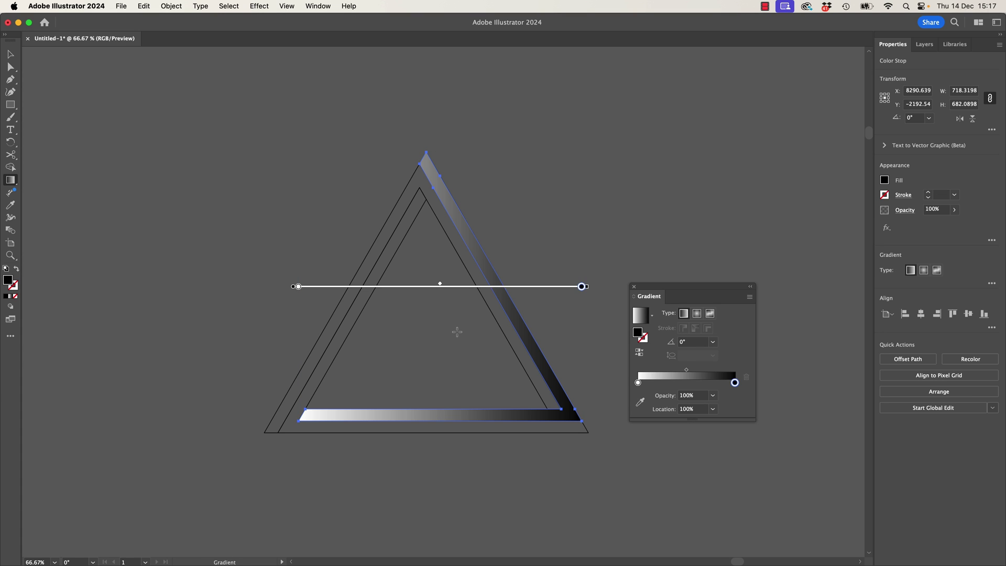
{"action": "double_click", "coordinate": [298, 286]}
{"action": "left_click", "coordinate": [238, 334]}
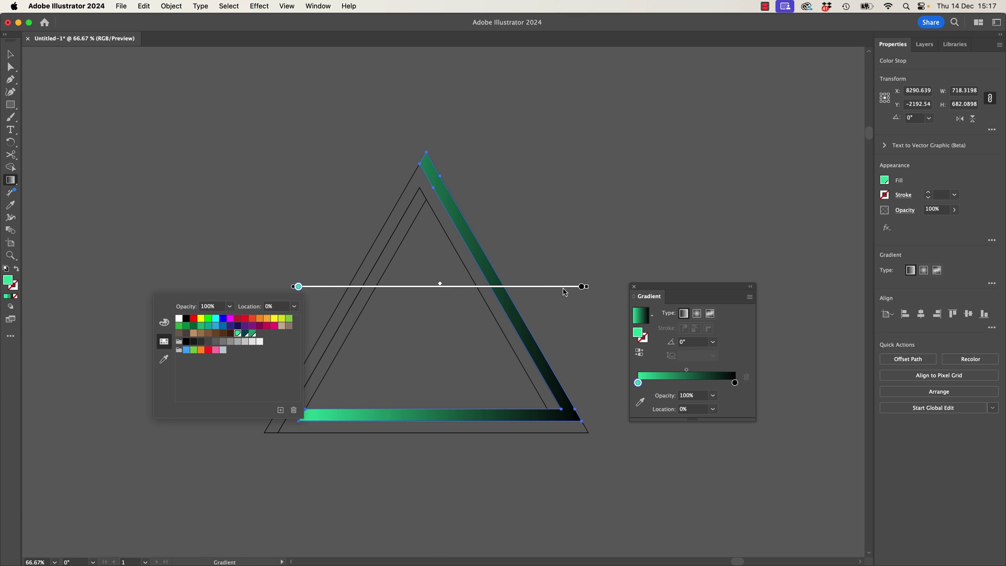
{"action": "double_click", "coordinate": [583, 288]}
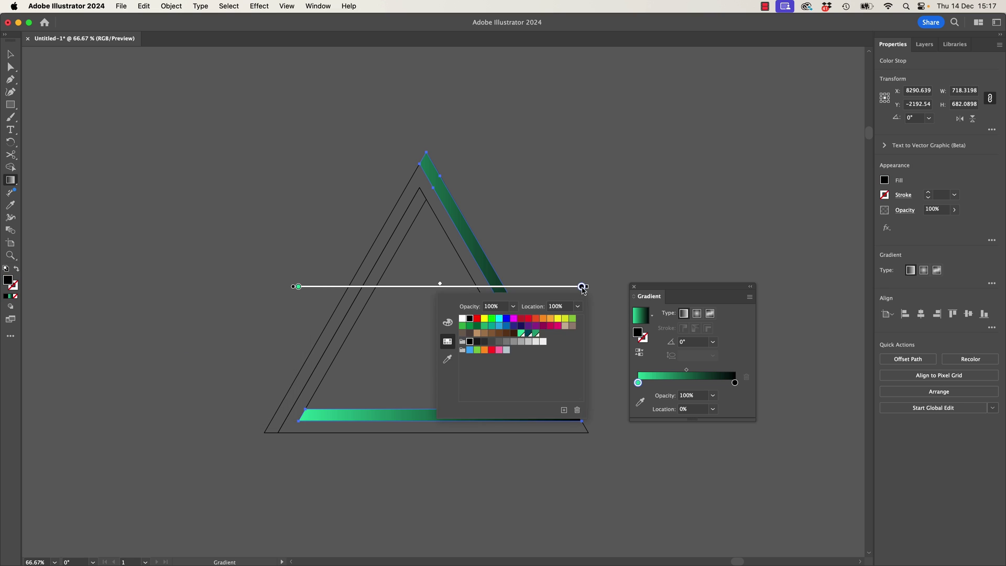
{"action": "left_click", "coordinate": [528, 334]}
{"action": "left_click_drag", "start_coordinate": [431, 170], "coordinate": [303, 416]}
- Apply the green-teal gradient to the middle and outer triangle pieces
{"action": "key", "text": "v"}
{"action": "left_click", "coordinate": [350, 331]}
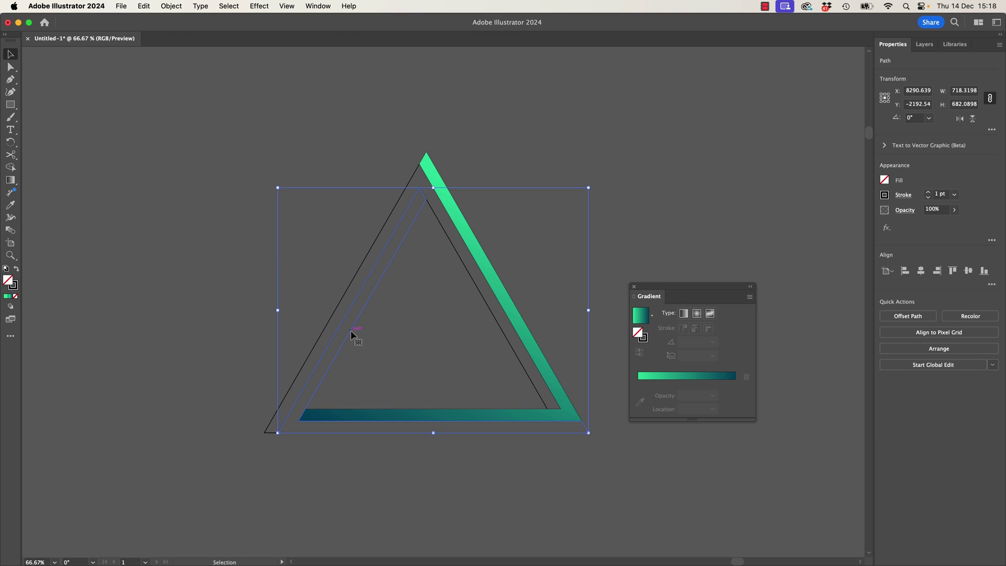
{"action": "key", "text": "period"}
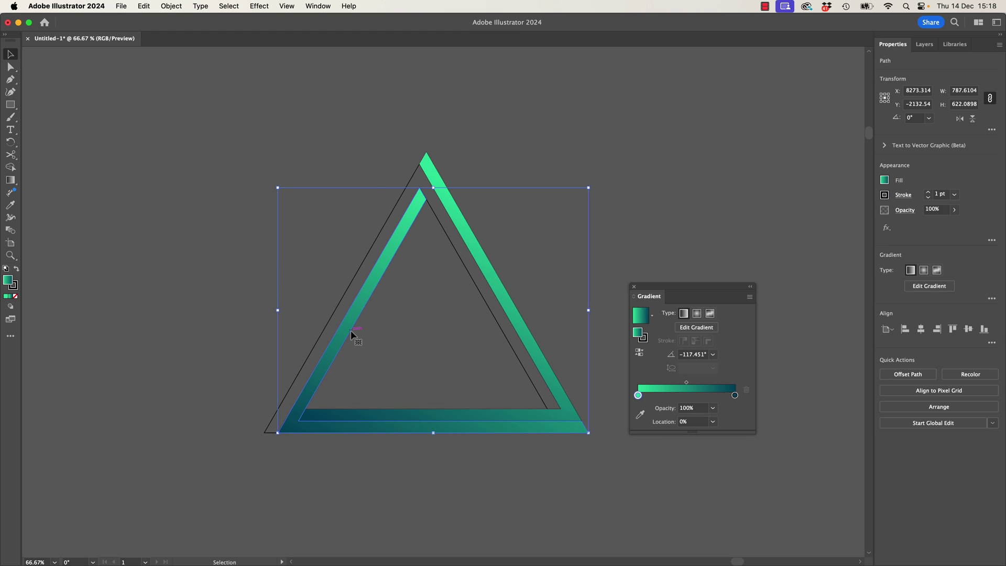
{"action": "left_click", "coordinate": [335, 310]}
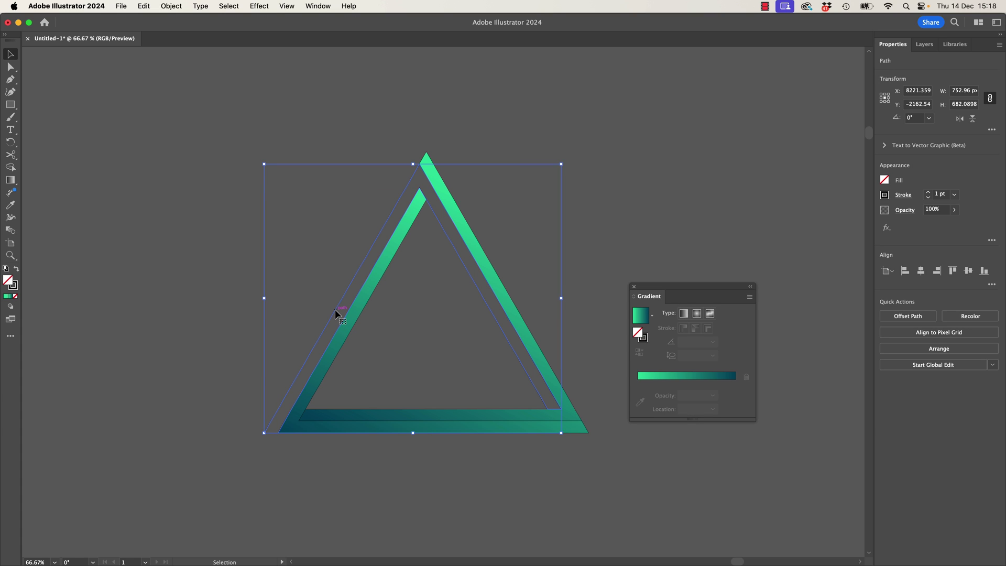
{"action": "key", "text": "period"}
- Try redirecting the outer piece's gradient toward the bottom, then undo it
{"action": "key", "text": "g"}
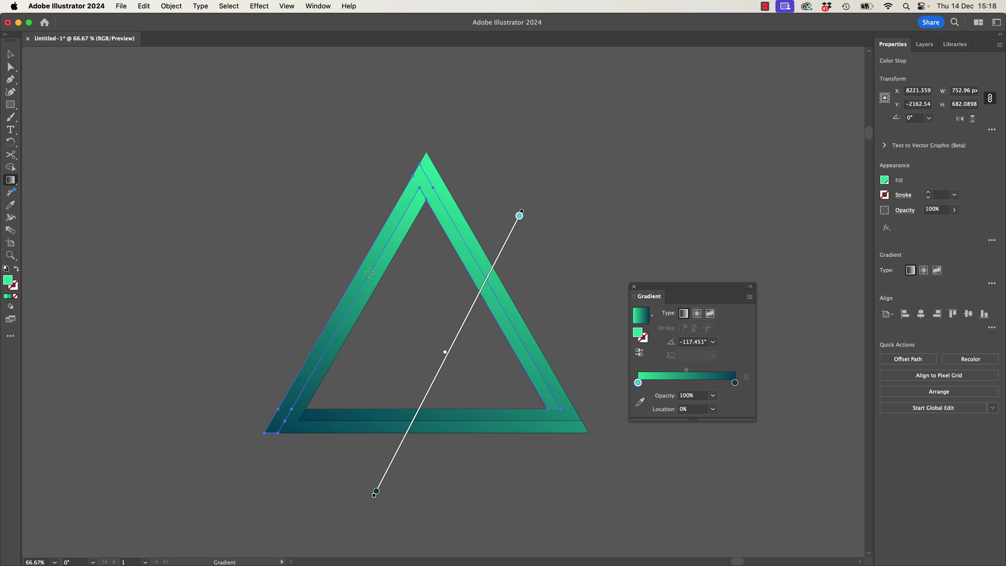
{"action": "mouse_move", "coordinate": [364, 265]}
{"action": "left_mouse_down"}
{"action": "mouse_move", "coordinate": [517, 411]}
{"action": "mouse_move", "coordinate": [557, 434]}
{"action": "mouse_move", "coordinate": [552, 420]}
{"action": "mouse_move", "coordinate": [450, 409]}
{"action": "mouse_move", "coordinate": [363, 438]}
{"action": "mouse_move", "coordinate": [530, 393]}
{"action": "mouse_move", "coordinate": [533, 383]}
{"action": "left_mouse_up"}
{"action": "key", "text": "super+z"}
{"action": "key", "text": "v"}
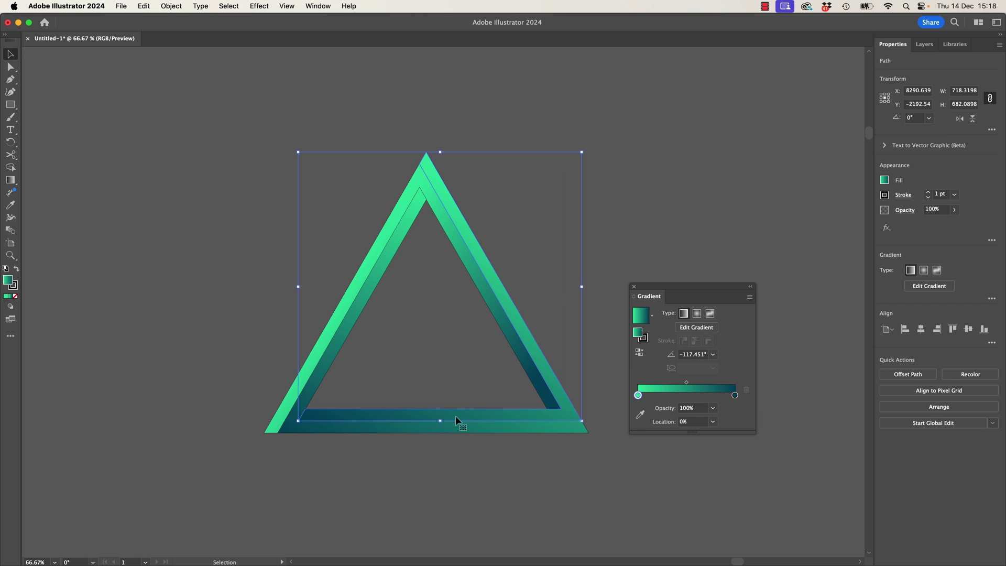
- Angle the bottom piece's gradient upward to the left, then select all three pieces
{"action": "left_click", "coordinate": [464, 429]}
{"action": "key", "text": "g"}
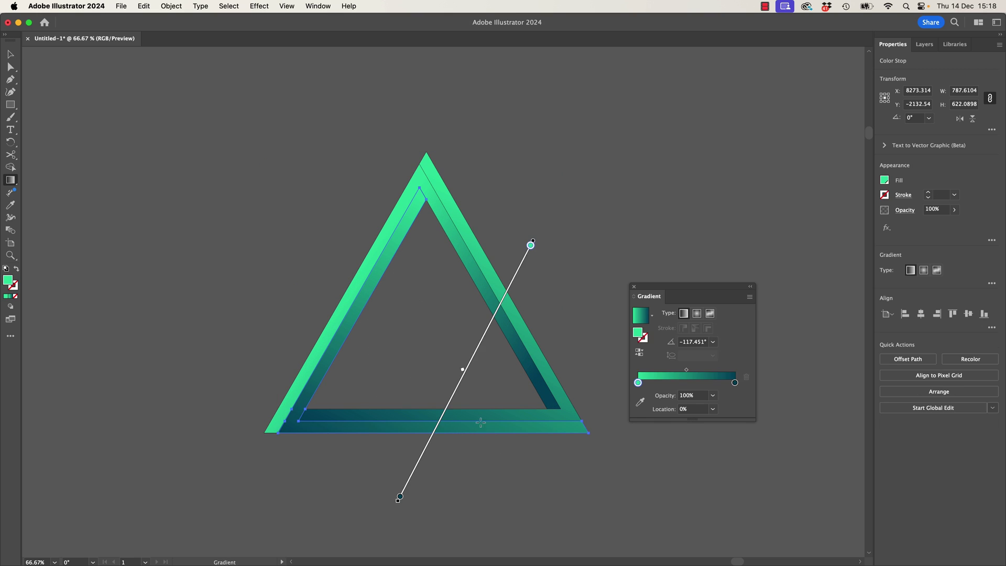
{"action": "mouse_move", "coordinate": [481, 425]}
{"action": "left_mouse_down"}
{"action": "mouse_move", "coordinate": [366, 257]}
{"action": "mouse_move", "coordinate": [382, 183]}
{"action": "left_mouse_up"}
{"action": "key", "text": "v"}
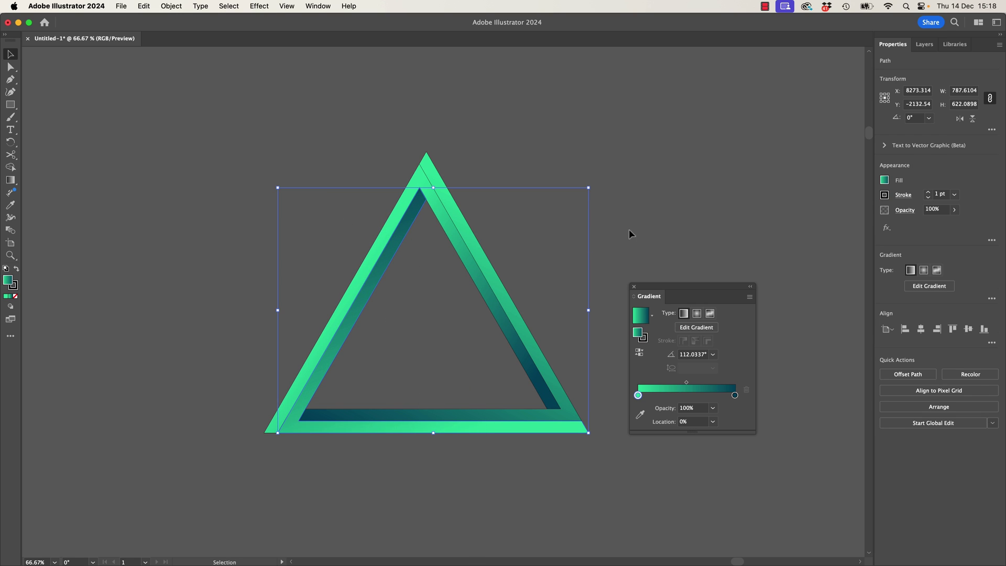
{"action": "left_click", "coordinate": [629, 230]}
{"action": "left_click", "coordinate": [331, 425]}
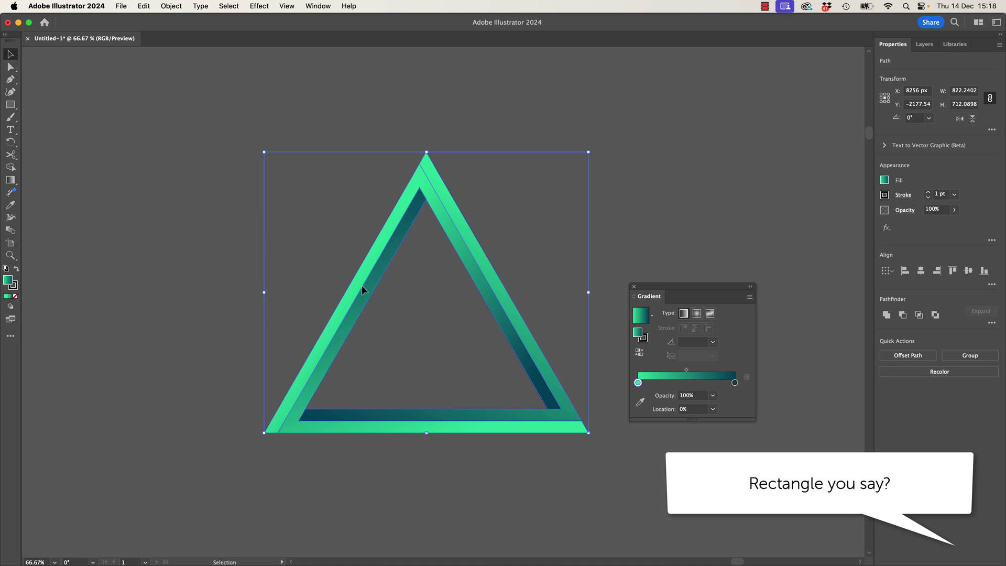
- Set the stroke of all three triangle pieces to None
{"action": "key", "text": "slash"}
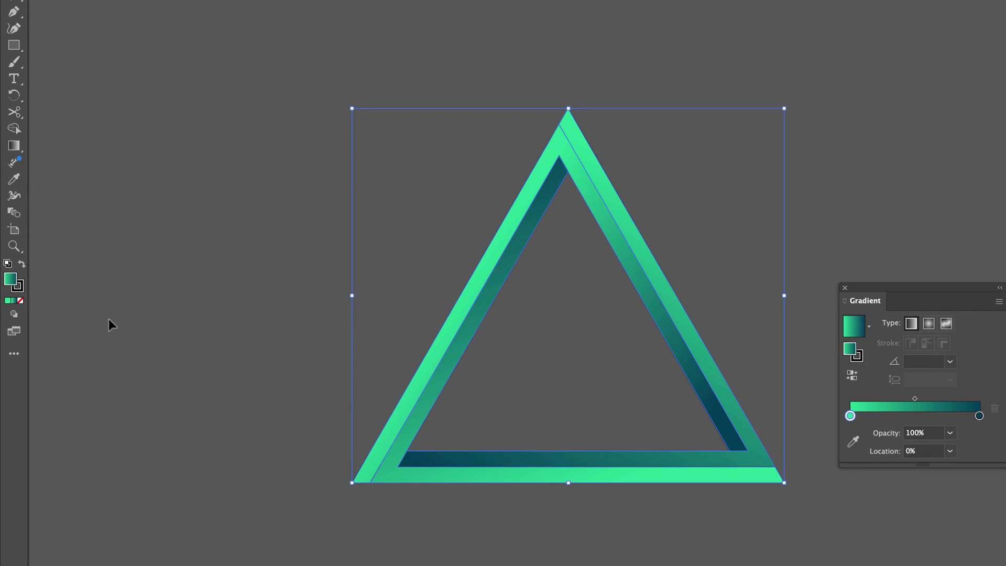
{"action": "key", "text": "x"}
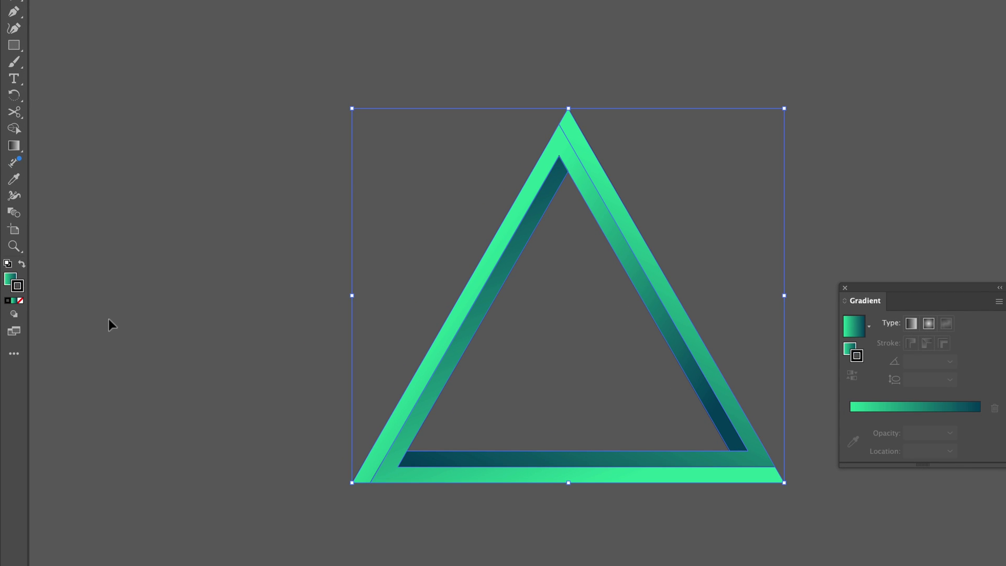
{"action": "key", "text": "slash"}
{"action": "left_click", "coordinate": [265, 319]}
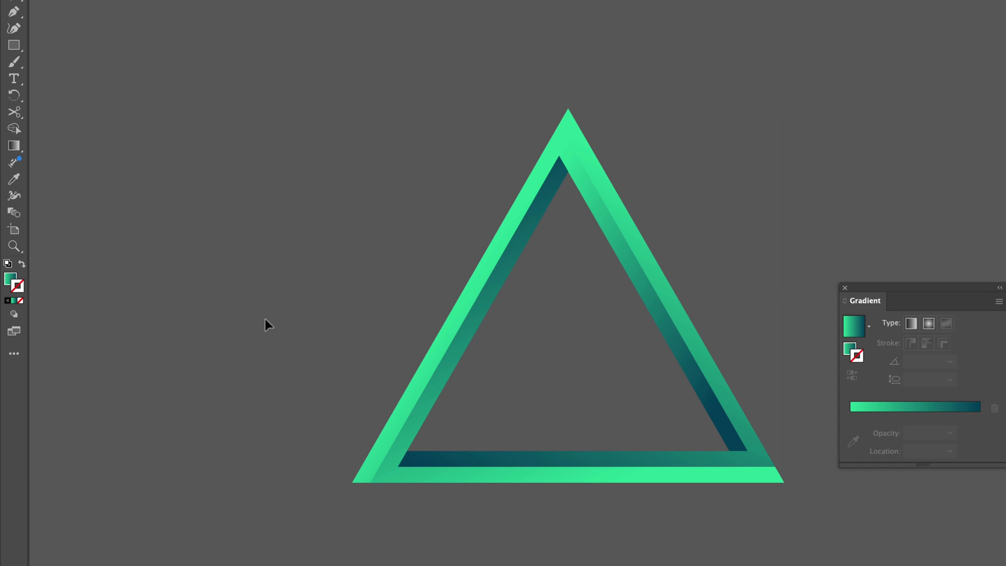
- Redraw the left piece's gradient so it runs at about -14°
{"action": "left_click", "coordinate": [514, 231]}
{"action": "key", "text": "x"}
{"action": "key", "text": "g"}
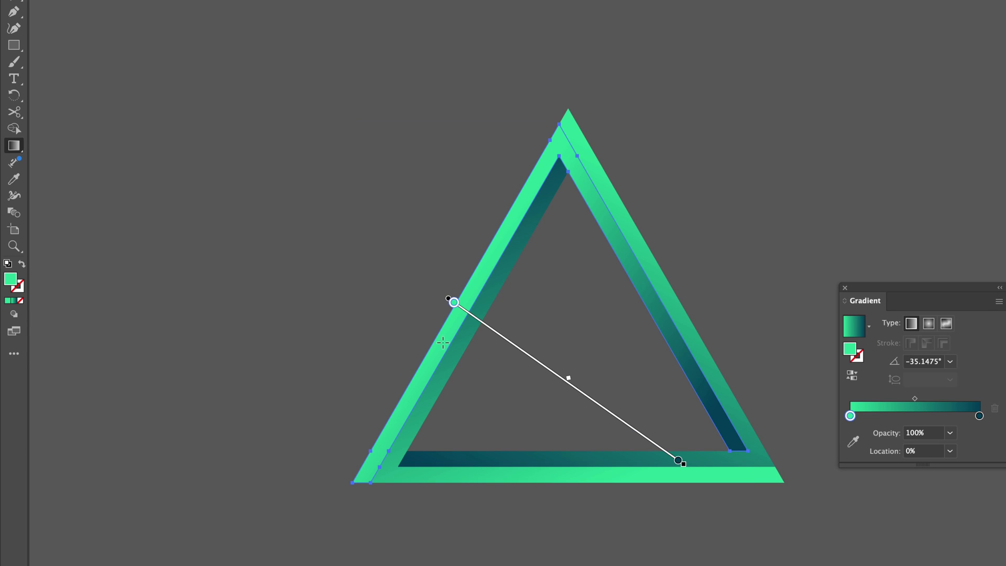
{"action": "mouse_move", "coordinate": [443, 342]}
{"action": "left_mouse_down"}
{"action": "mouse_move", "coordinate": [613, 252]}
{"action": "mouse_move", "coordinate": [674, 352]}
{"action": "mouse_move", "coordinate": [739, 422]}
{"action": "mouse_move", "coordinate": [715, 412]}
{"action": "left_mouse_up"}
{"action": "left_click_drag", "start_coordinate": [452, 303], "coordinate": [725, 371]}
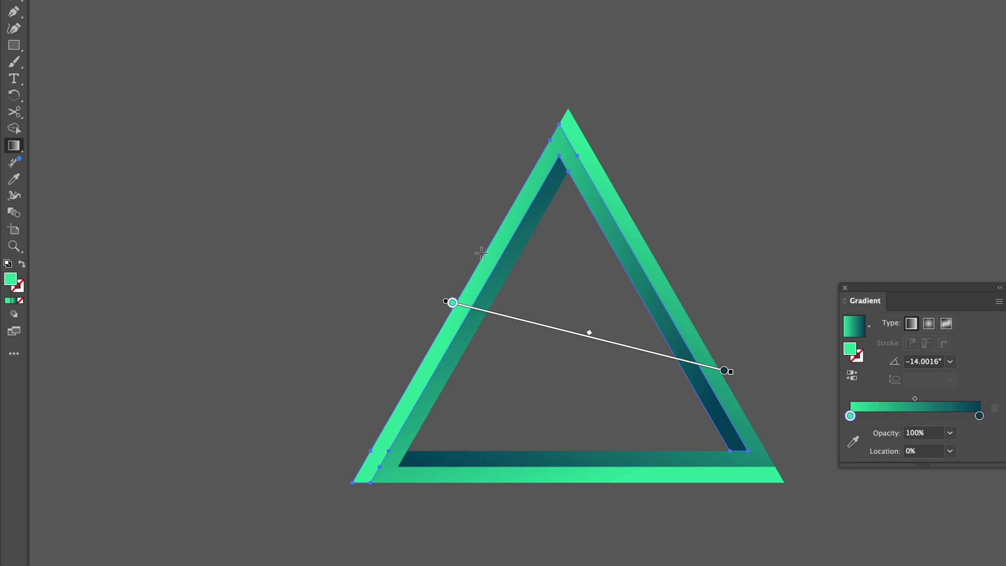
{"action": "key", "text": "v"}
{"action": "left_click", "coordinate": [411, 238]}
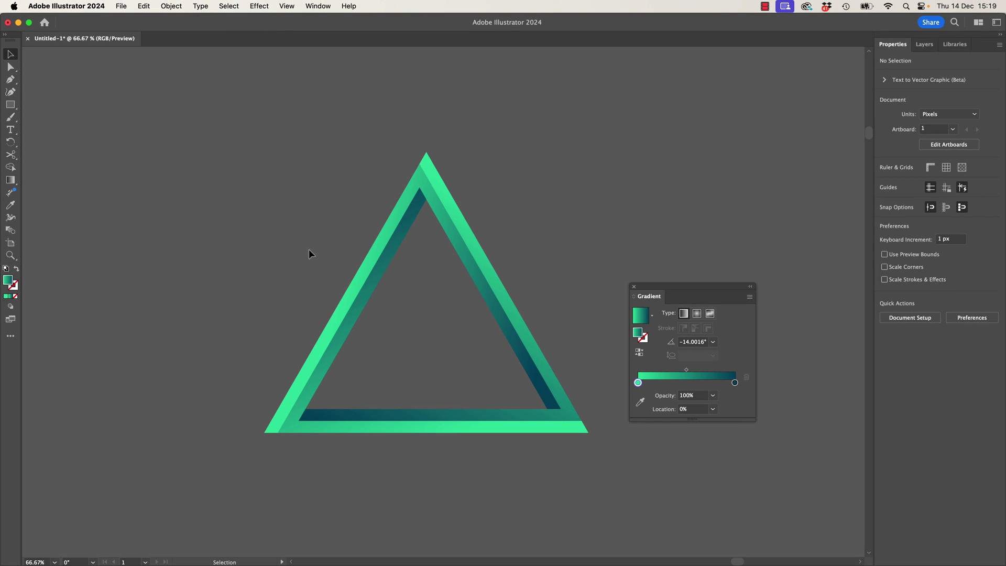
- Close the floating Gradient panel with Ctrl+F9
{"action": "key", "text": "super+F9"}
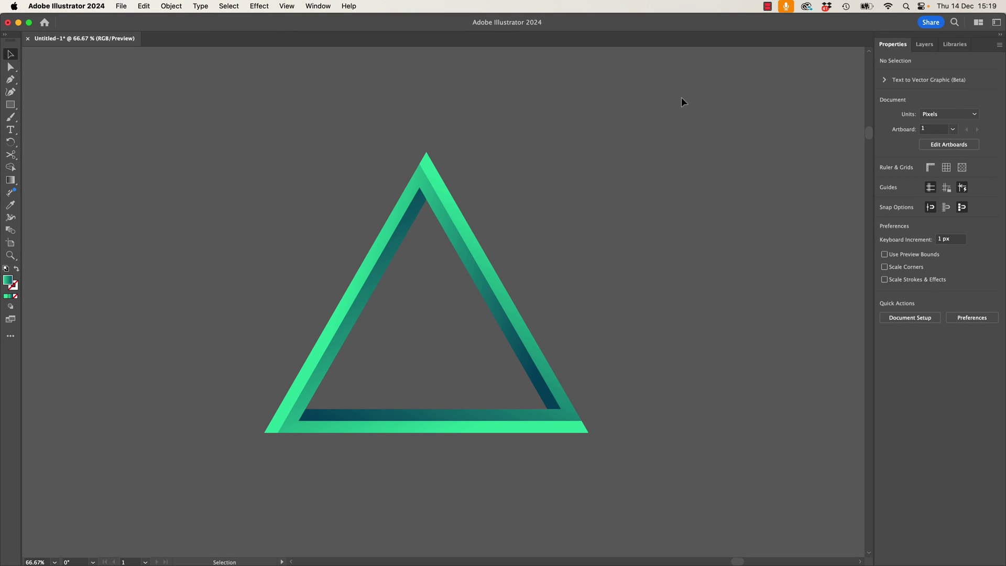